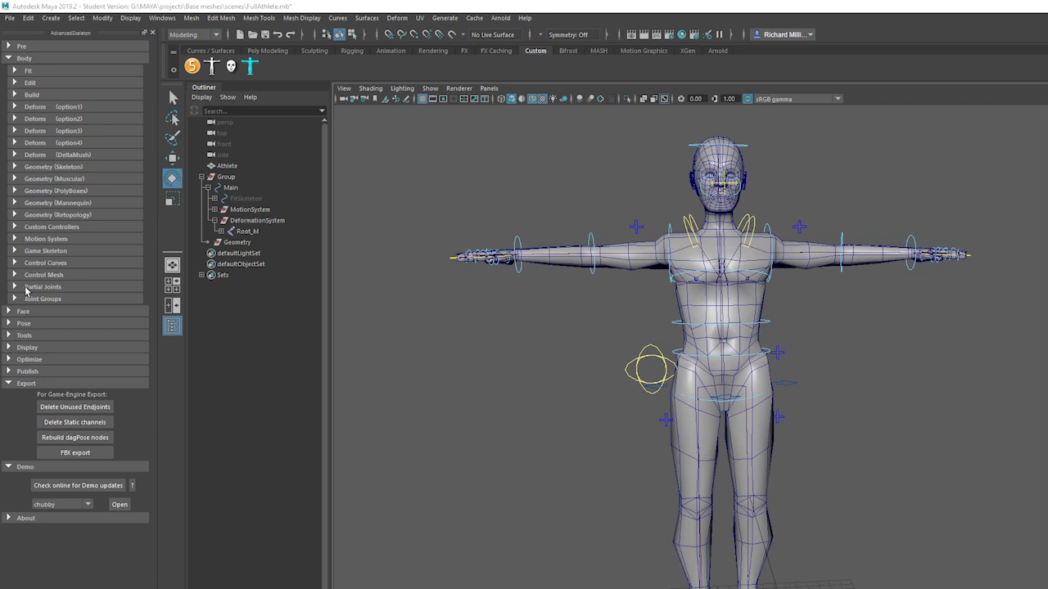
# Expand the Game Skeleton section of the AdvancedSkeleton panel.
pyautogui.click(14, 251)
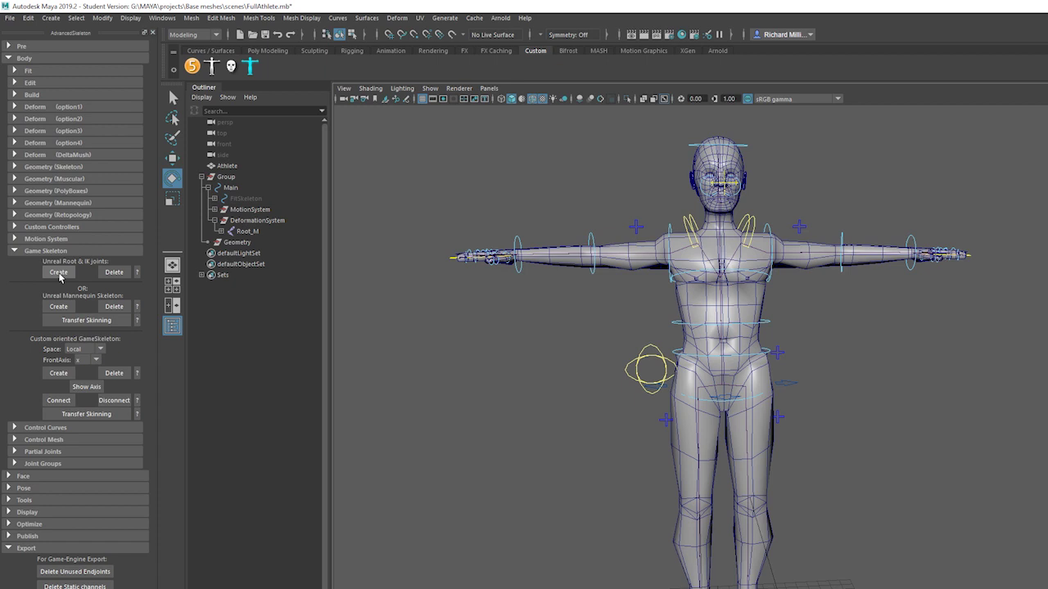
# Create the Unreal root and IK joints, then inspect UnrealRoot and Root_M in the Outliner.
pyautogui.click(60, 276)
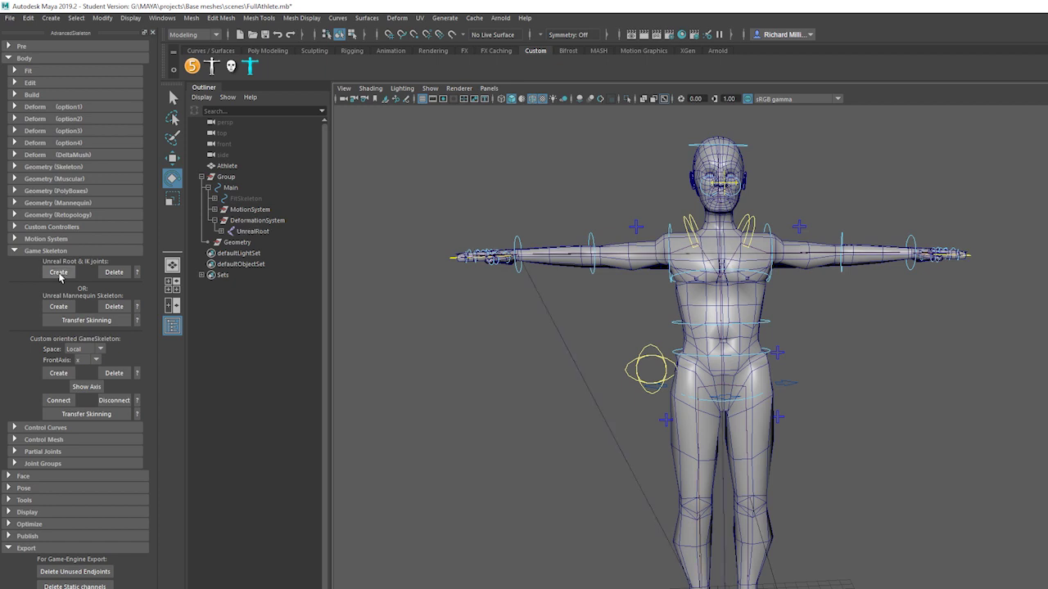
pyautogui.click(251, 234)
pyautogui.click(221, 232)
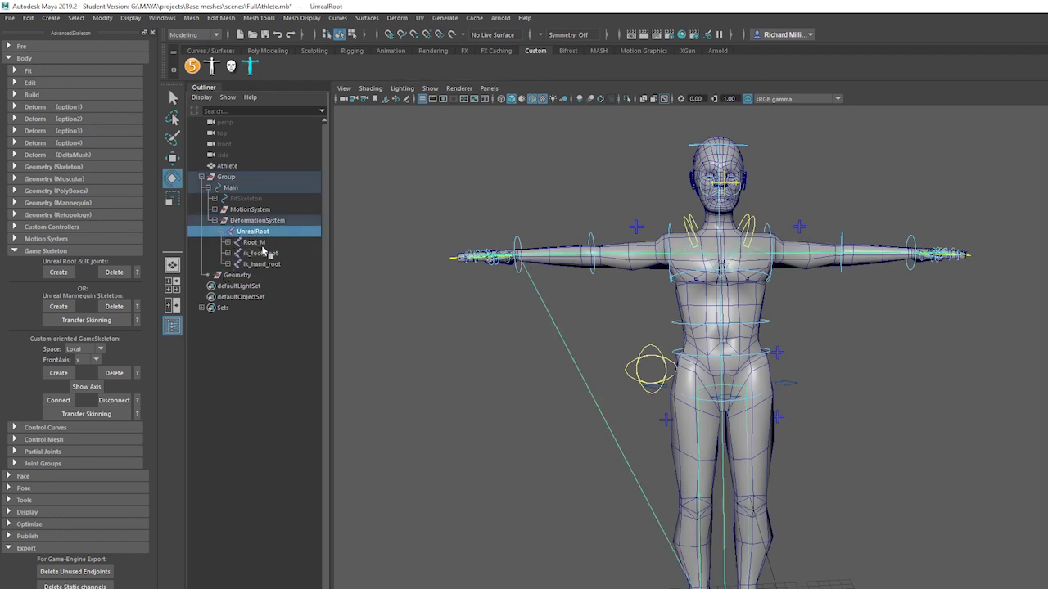
pyautogui.click(258, 244)
pyautogui.click(252, 232)
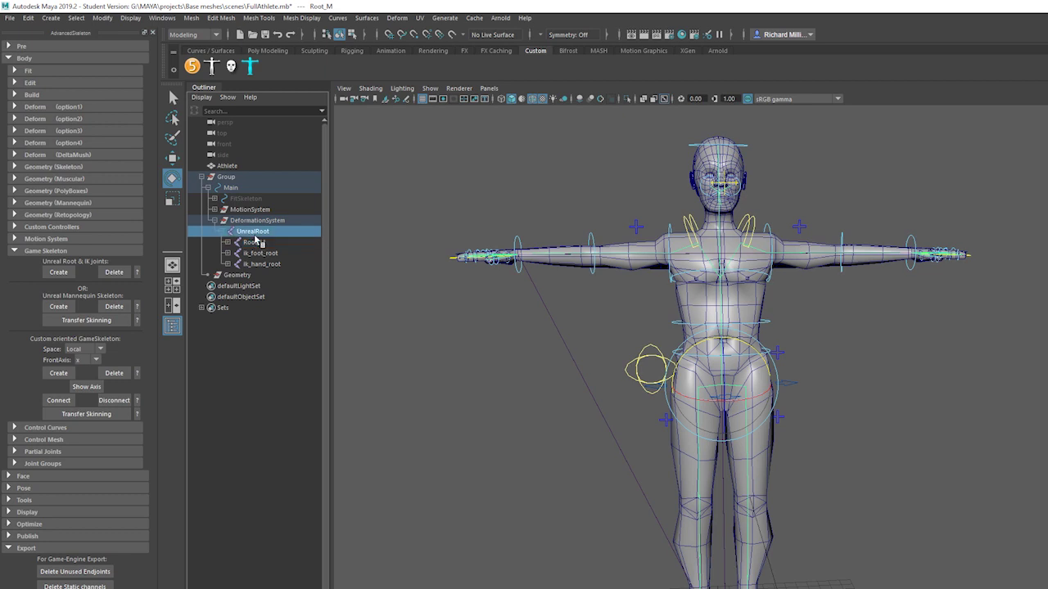
pyautogui.click(221, 231)
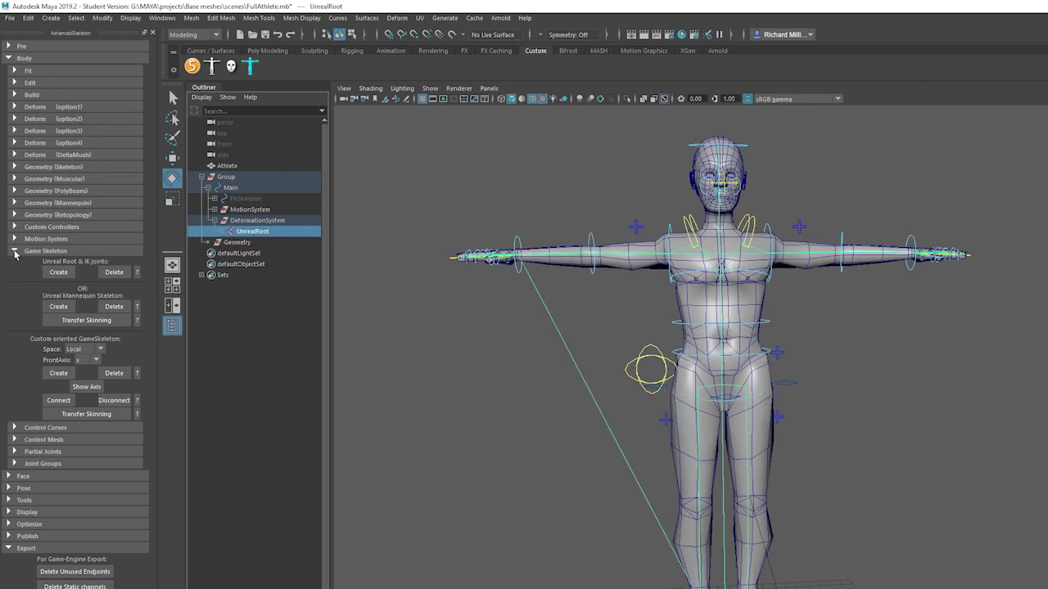
# Collapse the Game Skeleton section and clear the selection in the scene.
pyautogui.click(16, 251)
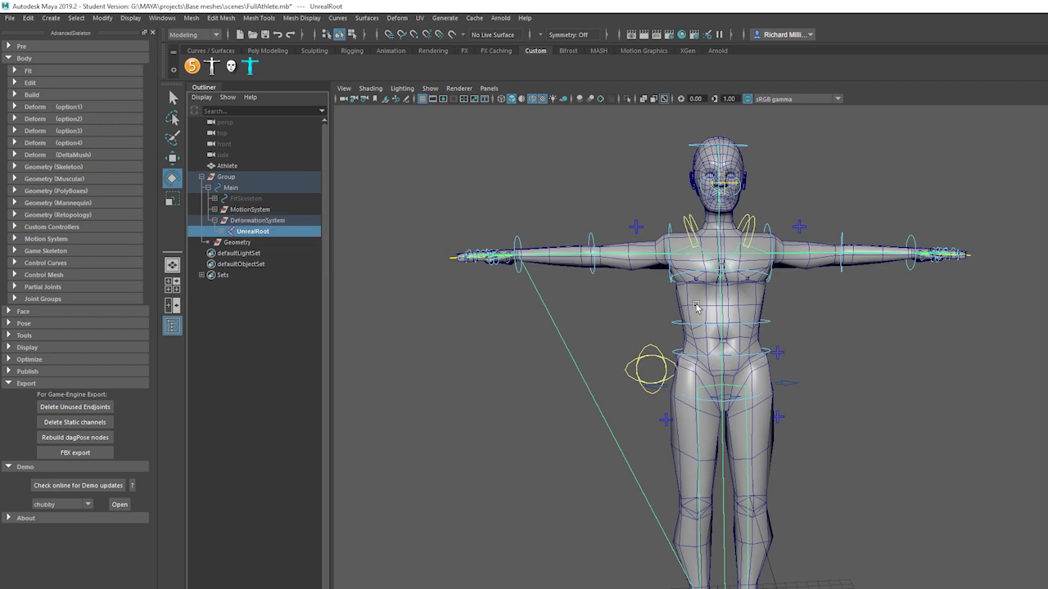
pyautogui.click(695, 307)
pyautogui.click(243, 237)
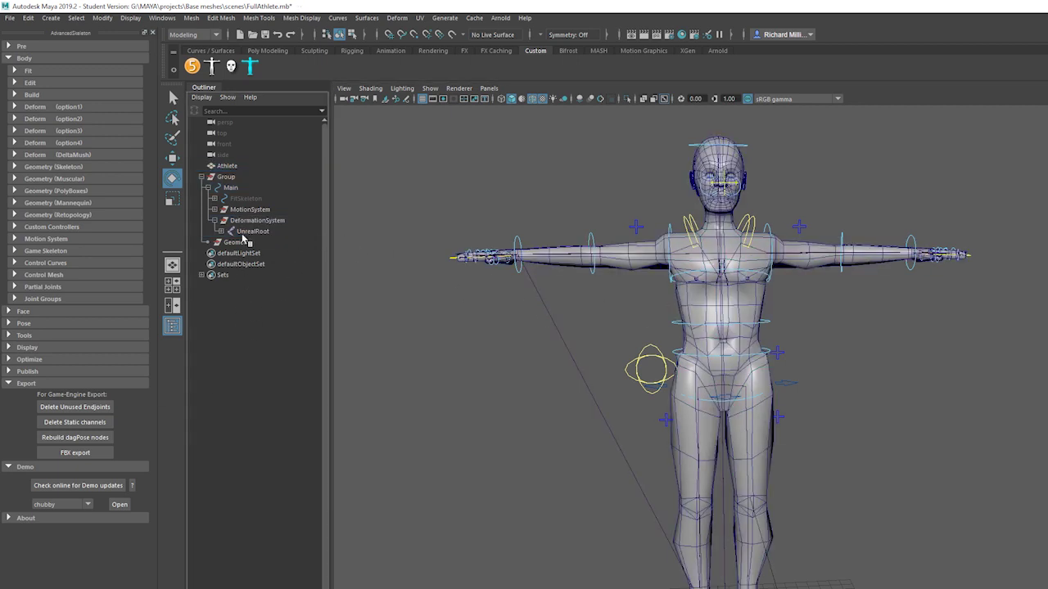
pyautogui.click(226, 166)
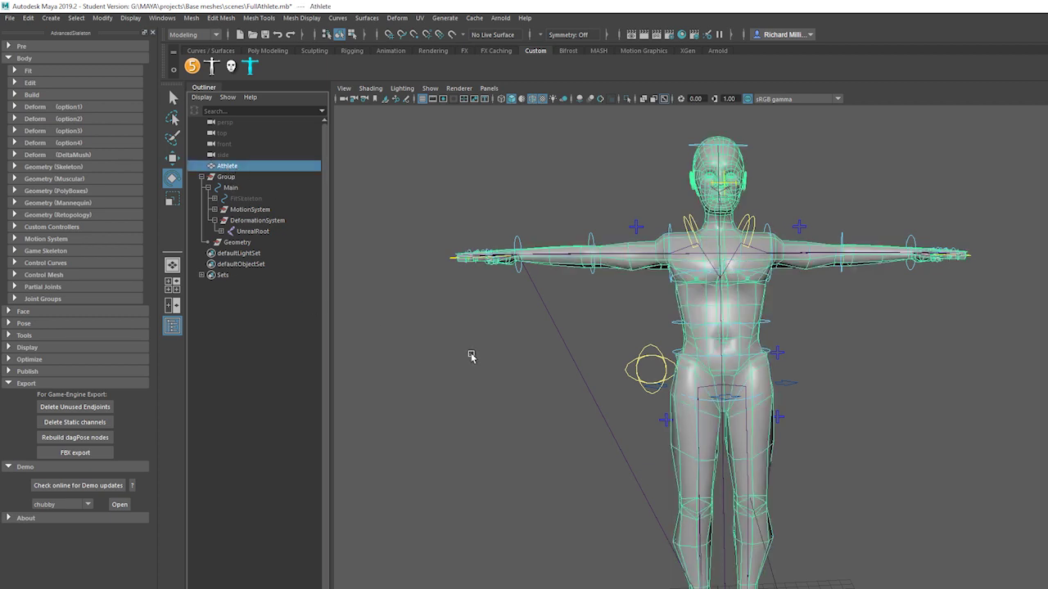
pyautogui.click(287, 331)
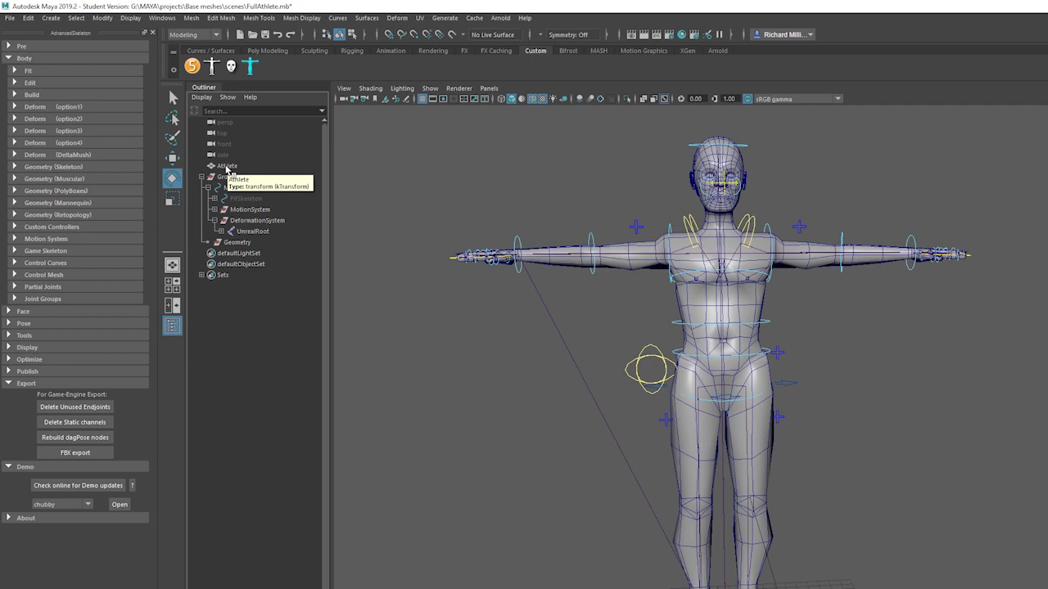
# Drag the Athlete mesh onto the rig's Geometry group in the Outliner.
pyautogui.click(227, 167)
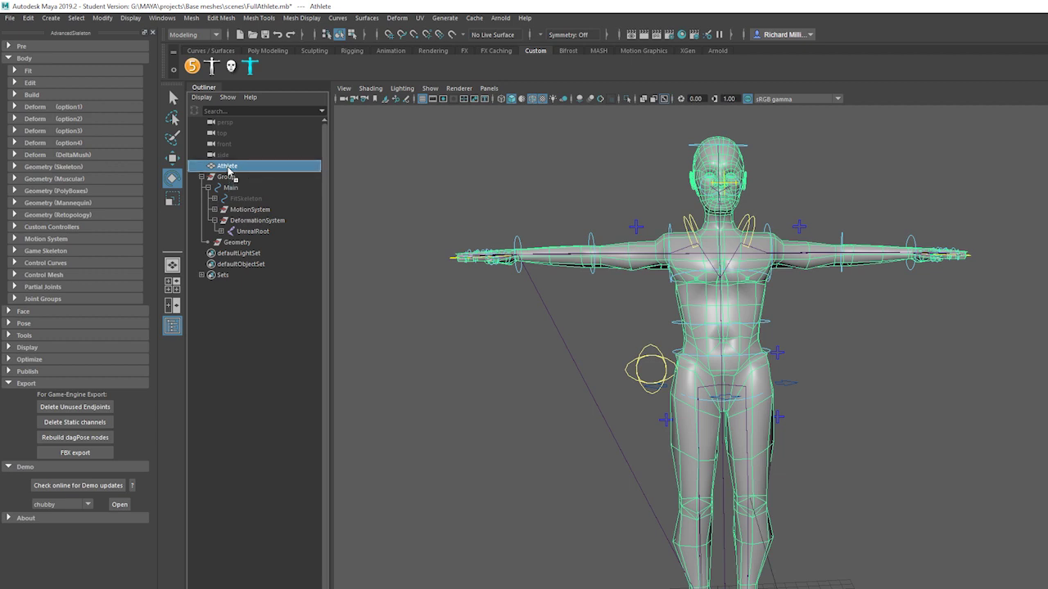
pyautogui.moveTo(228, 170); pyautogui.dragTo(240, 247)
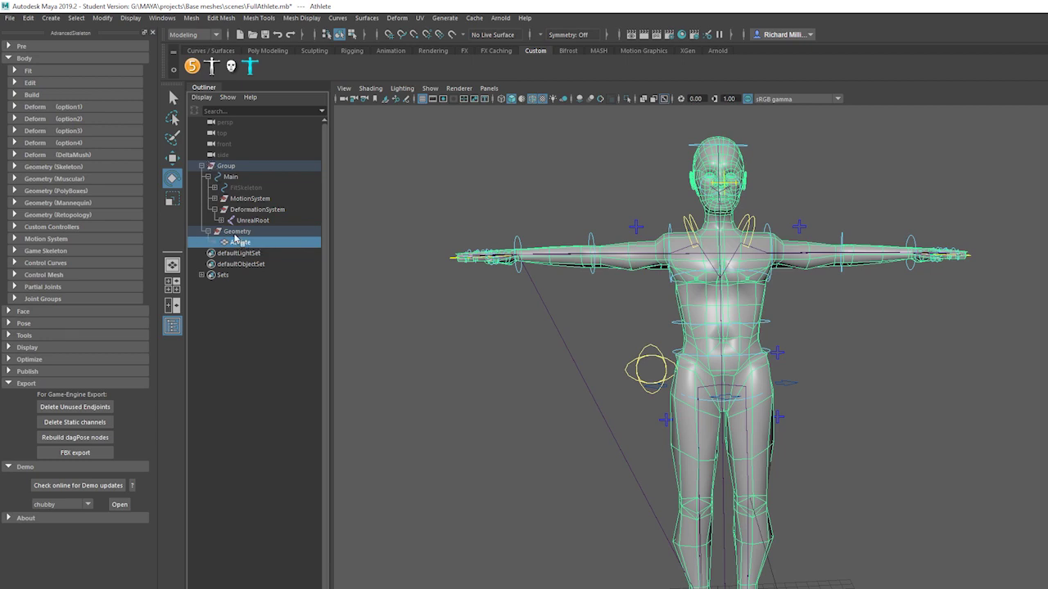
pyautogui.click(201, 166)
pyautogui.click(200, 167)
pyautogui.moveTo(239, 249)
pyautogui.mouseDown()
pyautogui.moveTo(283, 227)
pyautogui.moveTo(255, 222)
pyautogui.mouseUp()
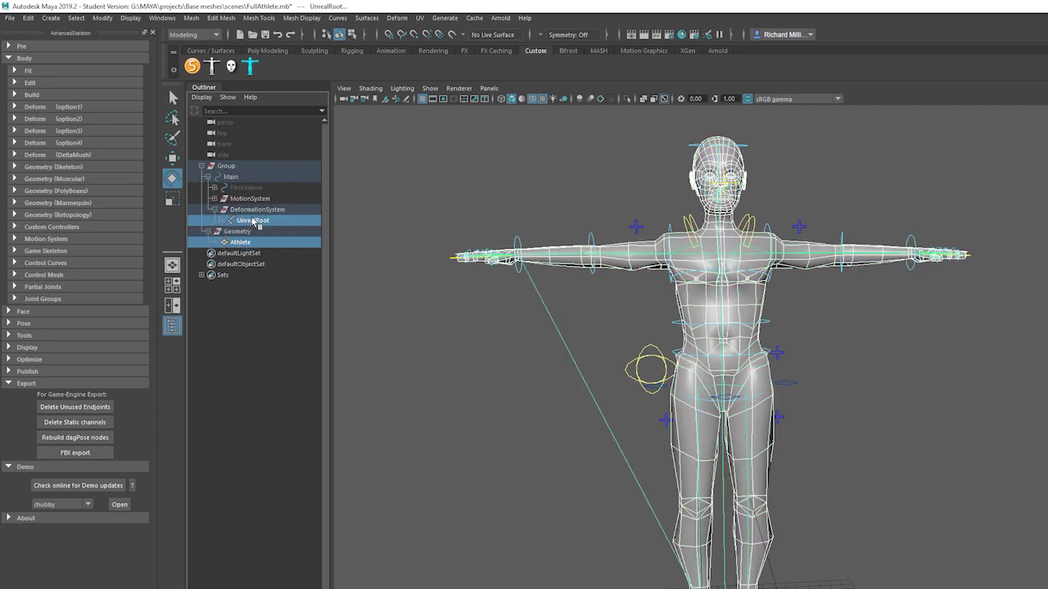
# Collapse the Body and demo sections, expand Export, and cancel a first FBX export attempt.
pyautogui.click(18, 385)
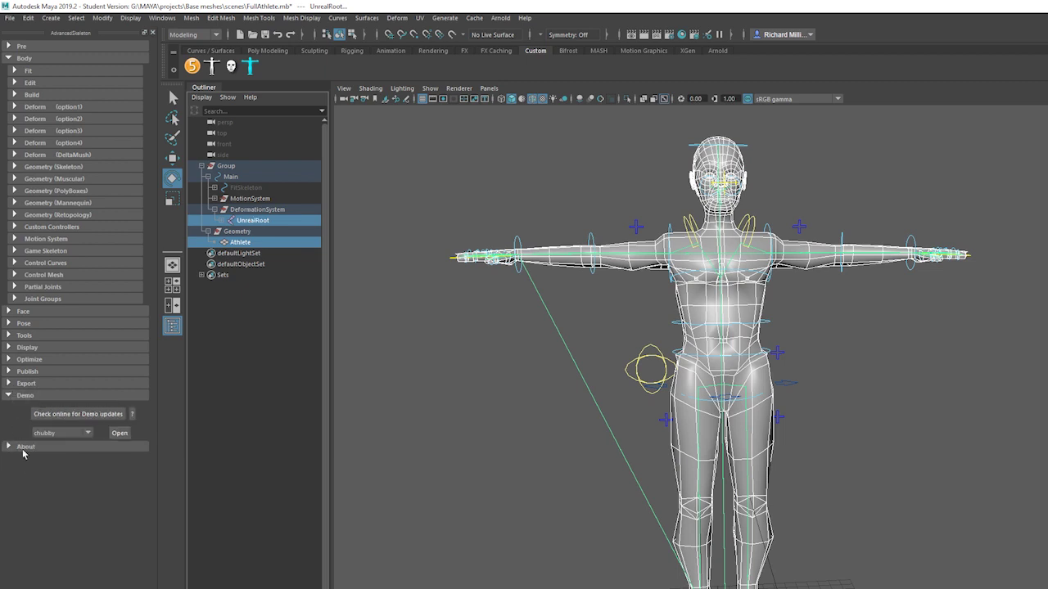
pyautogui.click(8, 397)
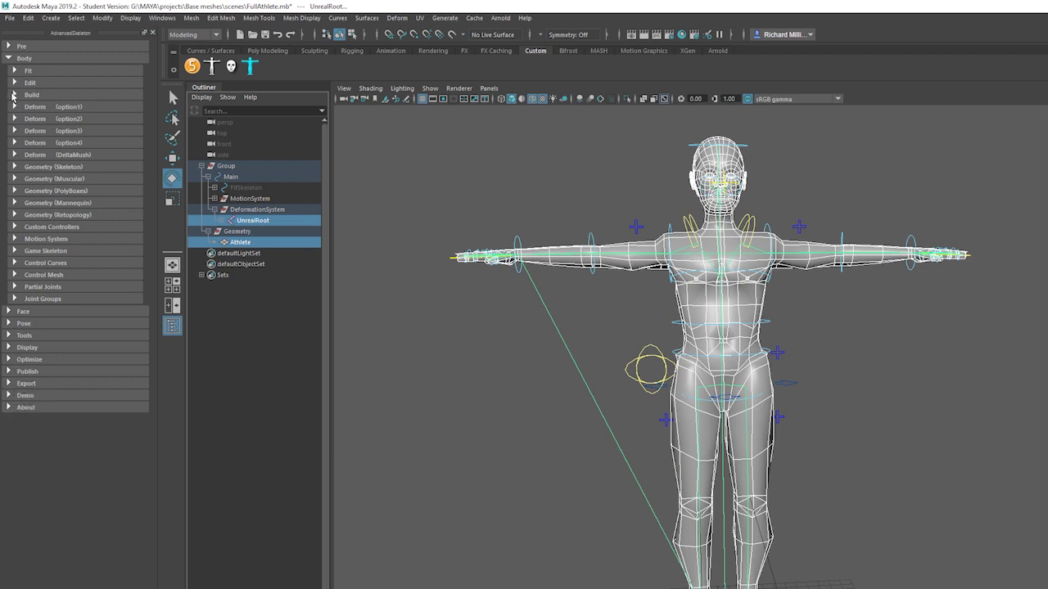
pyautogui.click(8, 58)
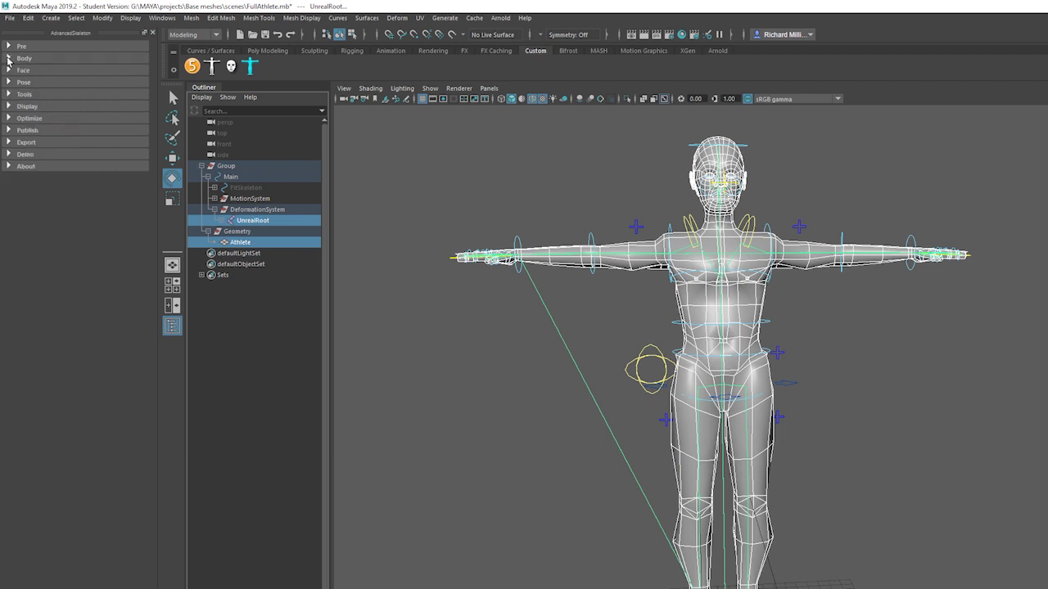
pyautogui.click(8, 142)
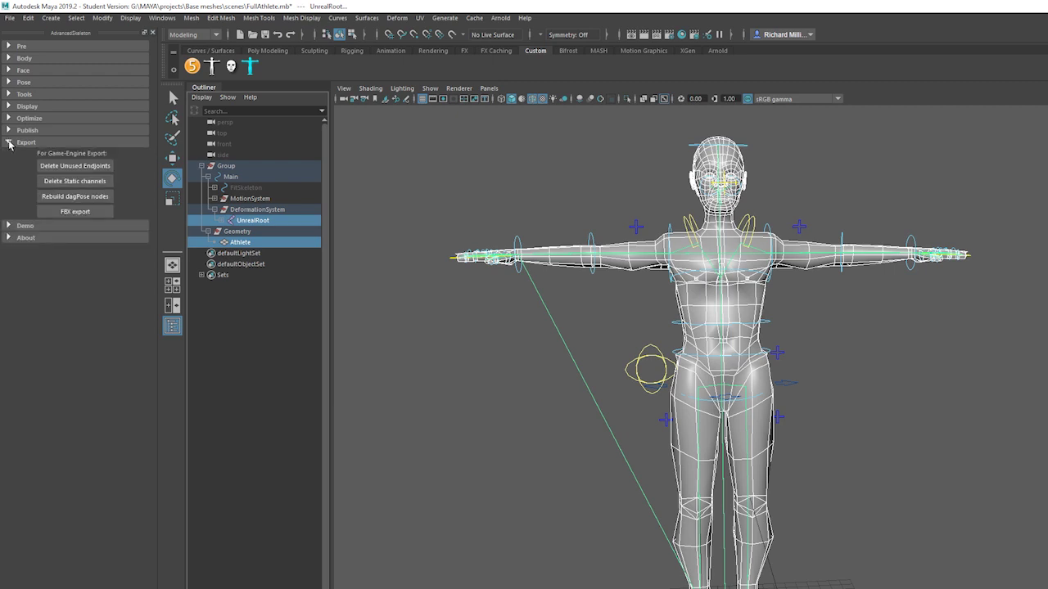
pyautogui.click(74, 212)
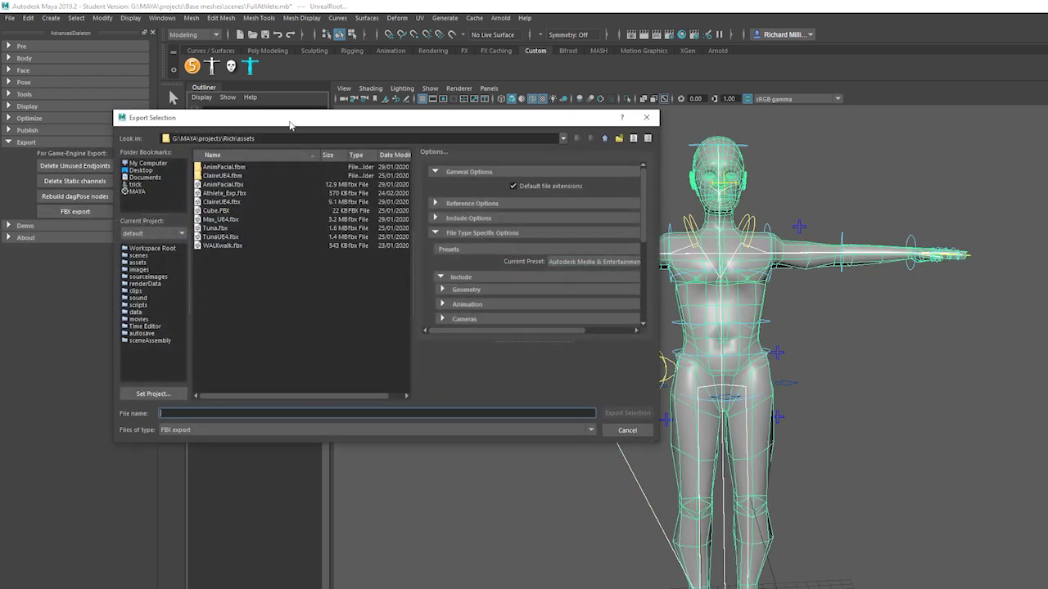
pyautogui.moveTo(289, 124); pyautogui.dragTo(176, 187)
pyautogui.click(563, 180)
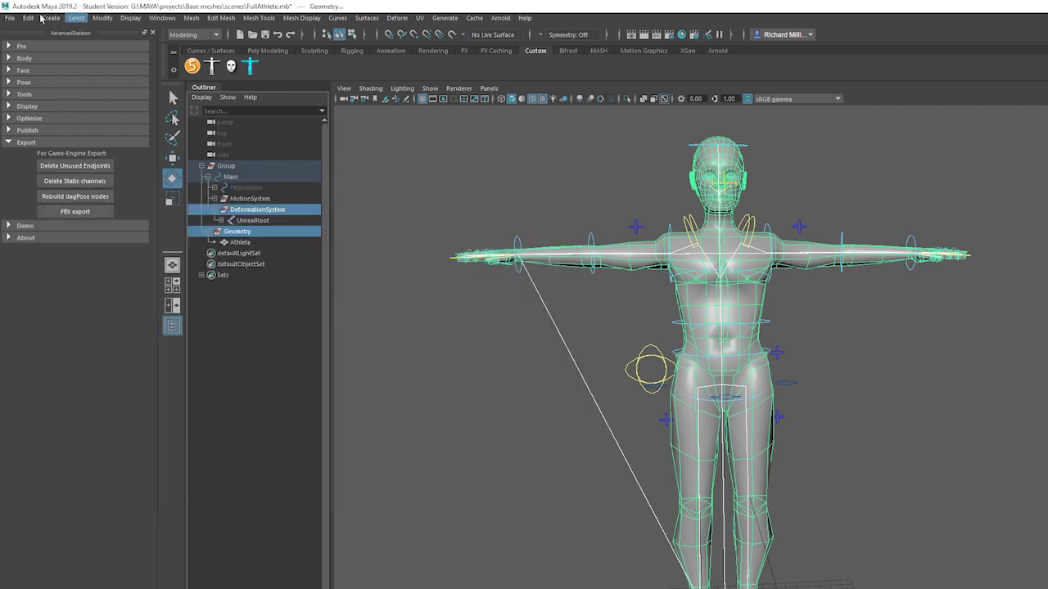
pyautogui.click(10, 17)
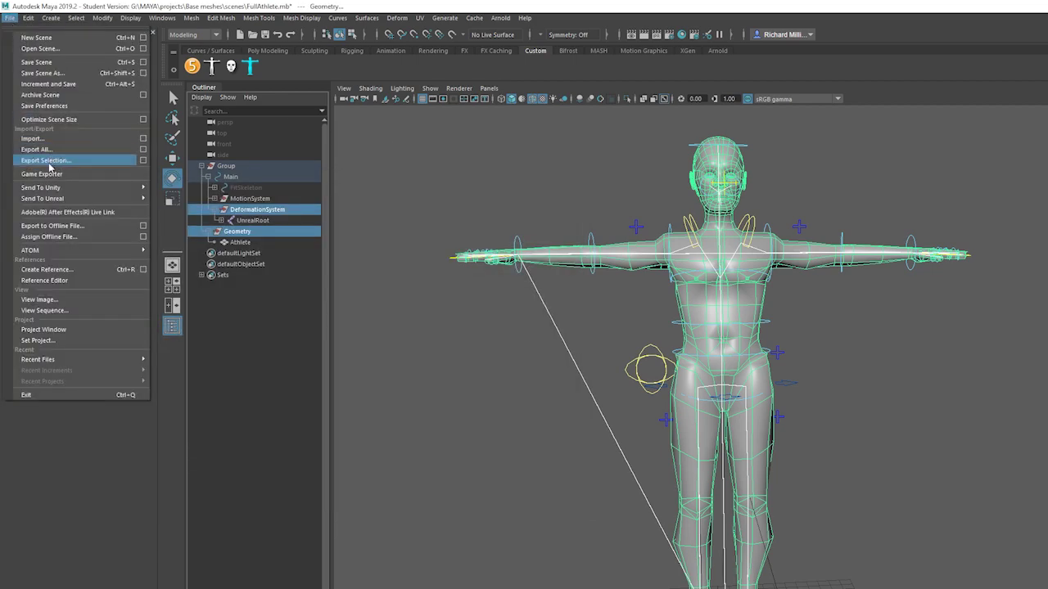
pyautogui.click(217, 399)
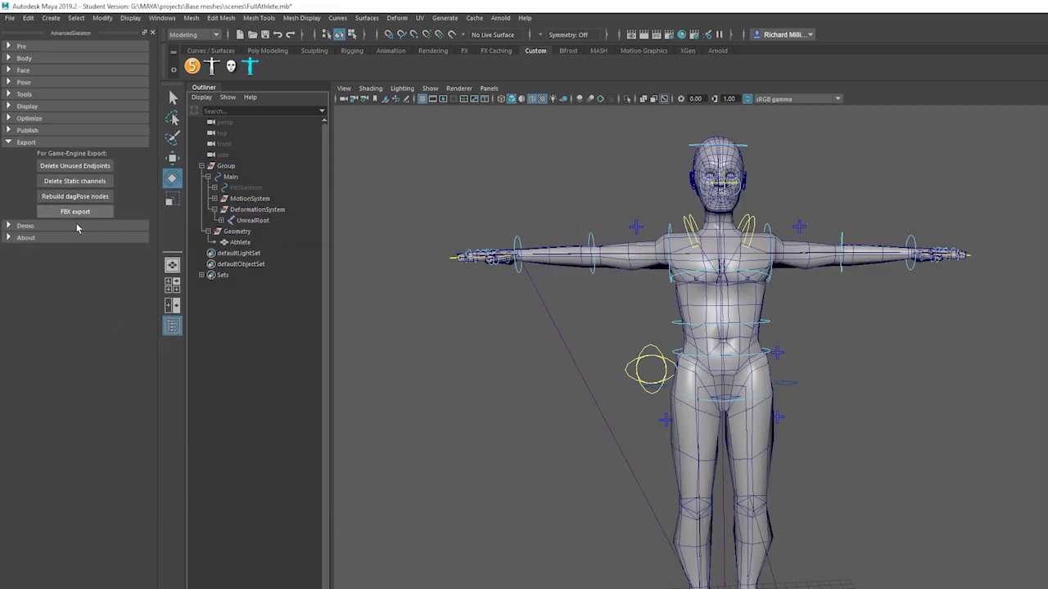
# Select Athlete and UnrealRoot together and start their FBX export.
pyautogui.click(238, 244)
pyautogui.keyDown('ctrl'); pyautogui.click(265, 220); pyautogui.keyUp('ctrl')
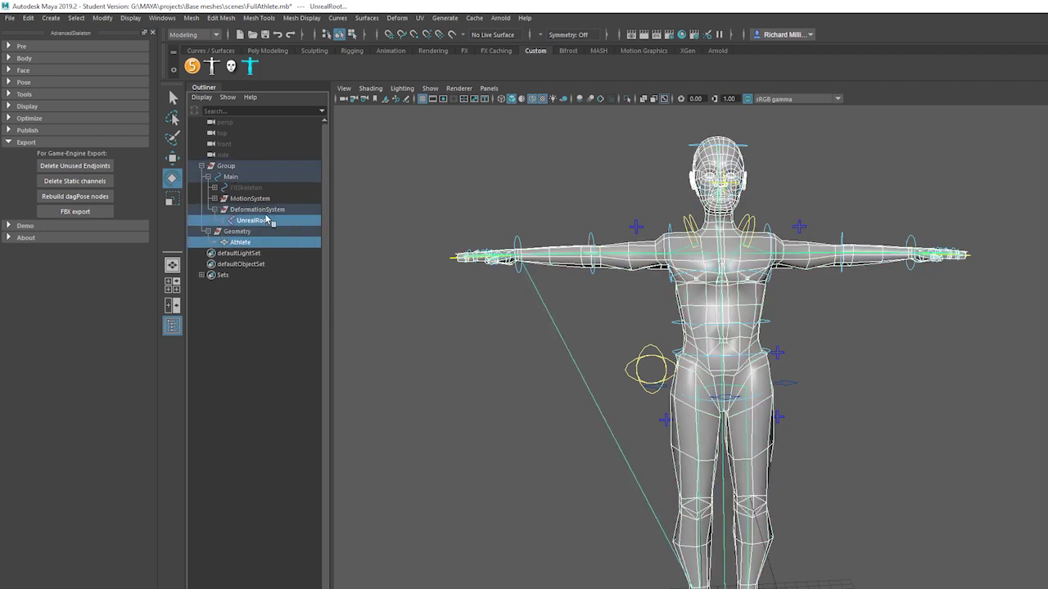
pyautogui.click(76, 213)
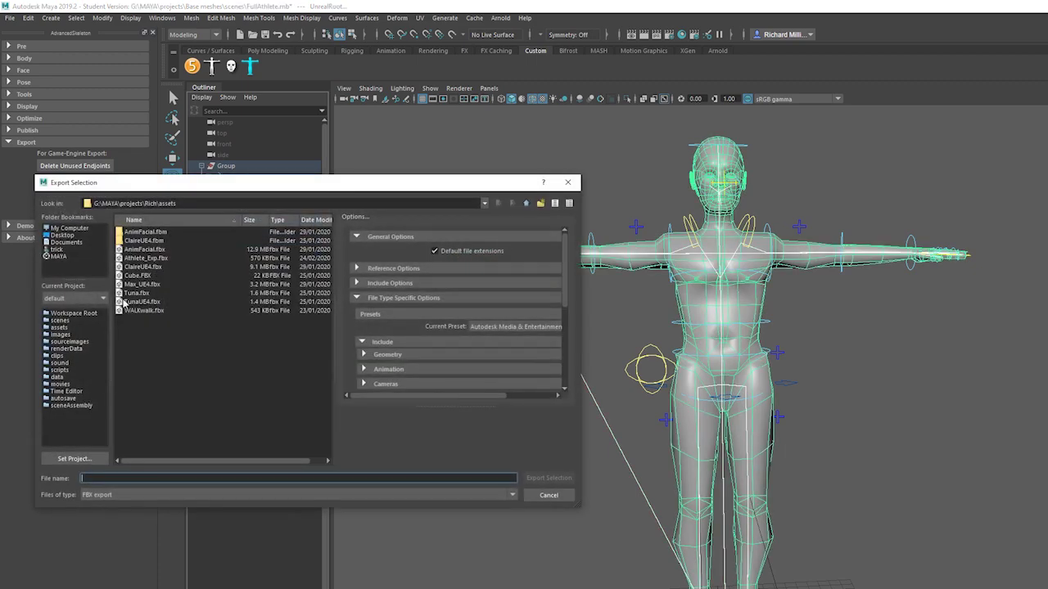
# Check the include options and review the geometry and animation FBX export settings.
pyautogui.moveTo(204, 186)
pyautogui.mouseDown()
pyautogui.moveTo(665, 195)
pyautogui.moveTo(525, 123)
pyautogui.mouseUp()
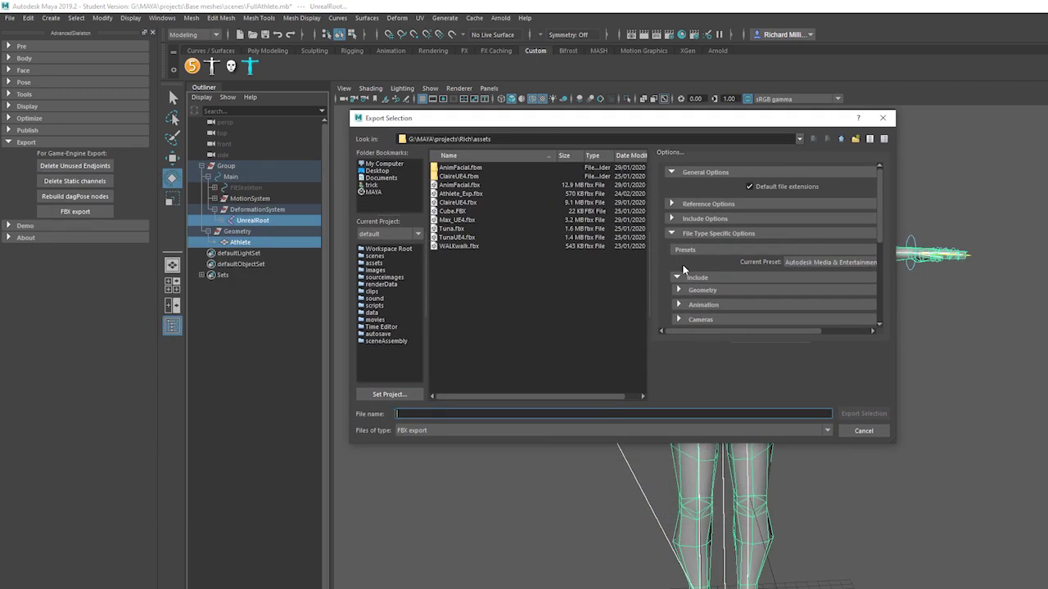
pyautogui.click(671, 220)
pyautogui.click(671, 205)
pyautogui.scroll(-1, 685, 275)
pyautogui.scroll(-2, 691, 246)
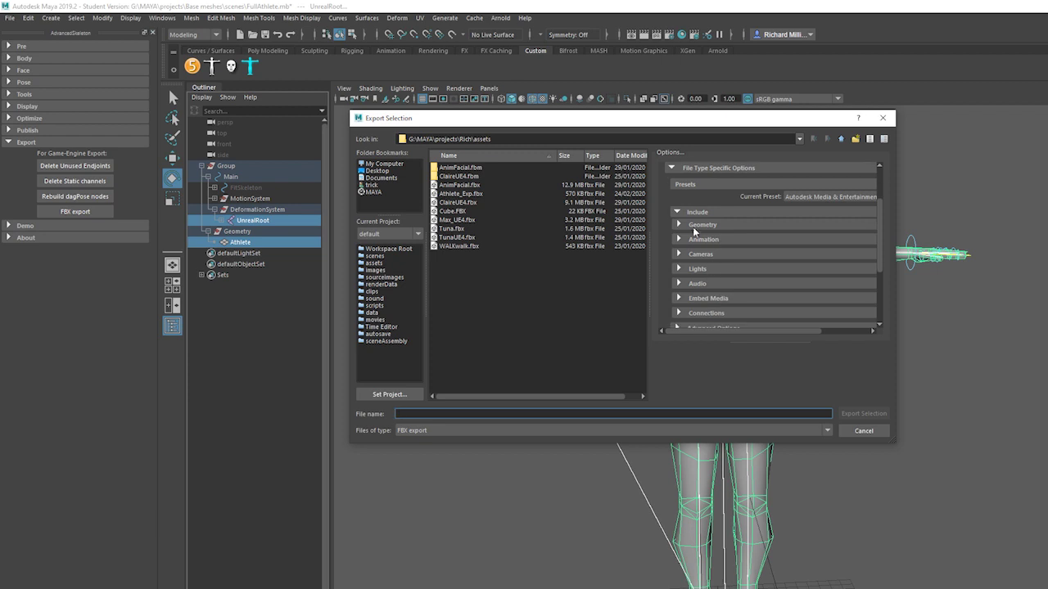
pyautogui.click(679, 225)
pyautogui.click(678, 225)
pyautogui.scroll(-2, 678, 229)
pyautogui.scroll(1, 678, 231)
pyautogui.click(678, 207)
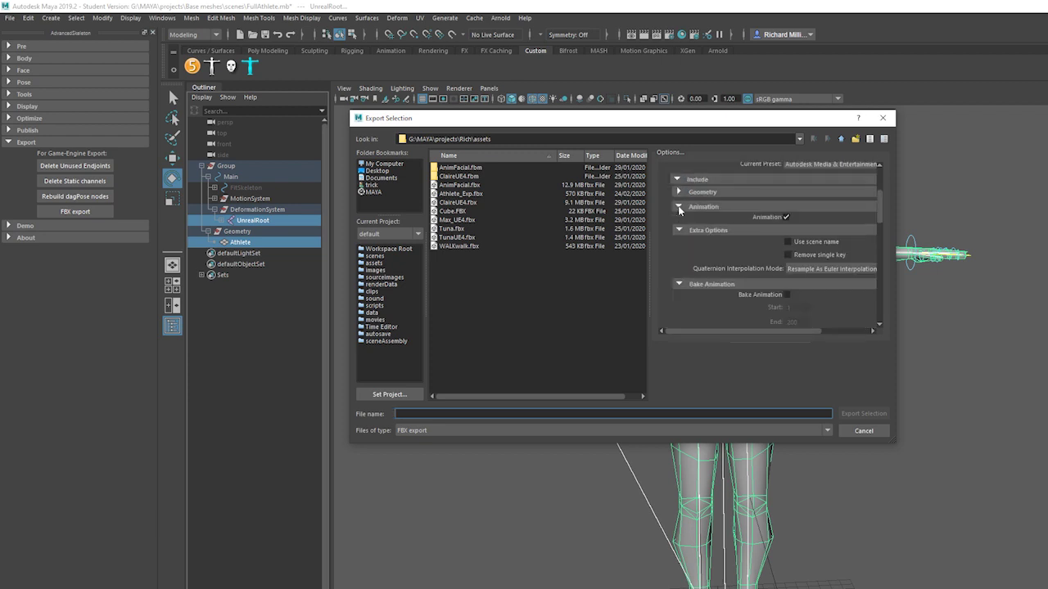
pyautogui.click(678, 208)
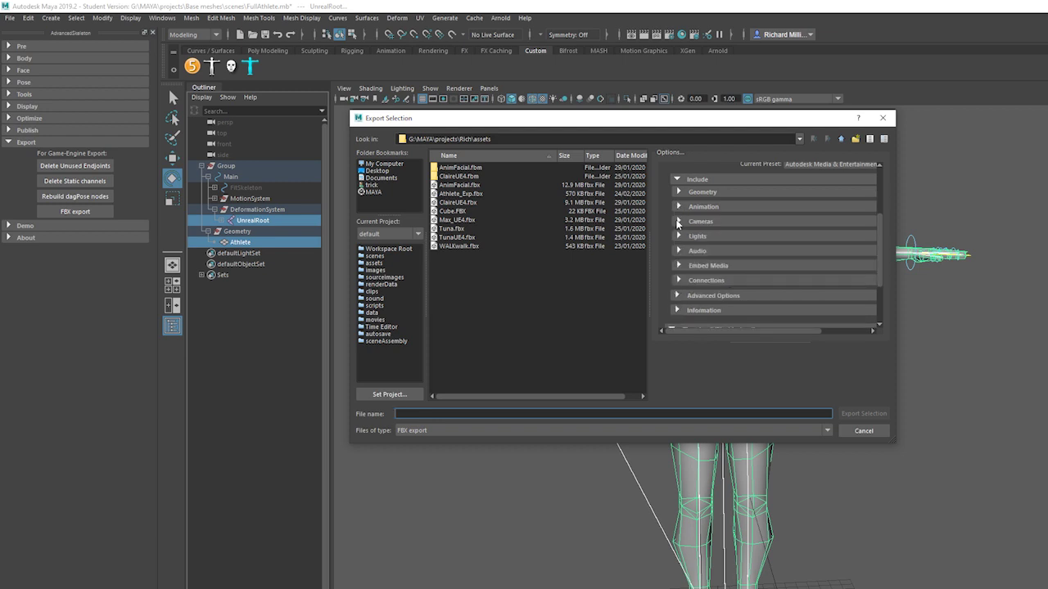
pyautogui.click(678, 207)
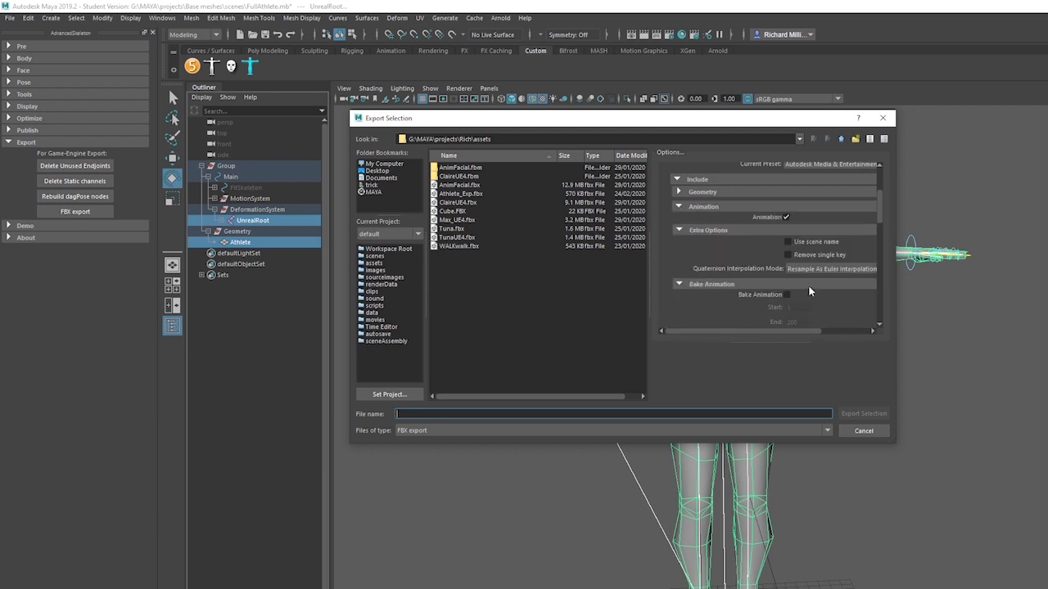
pyautogui.click(678, 208)
pyautogui.scroll(-2, 723, 276)
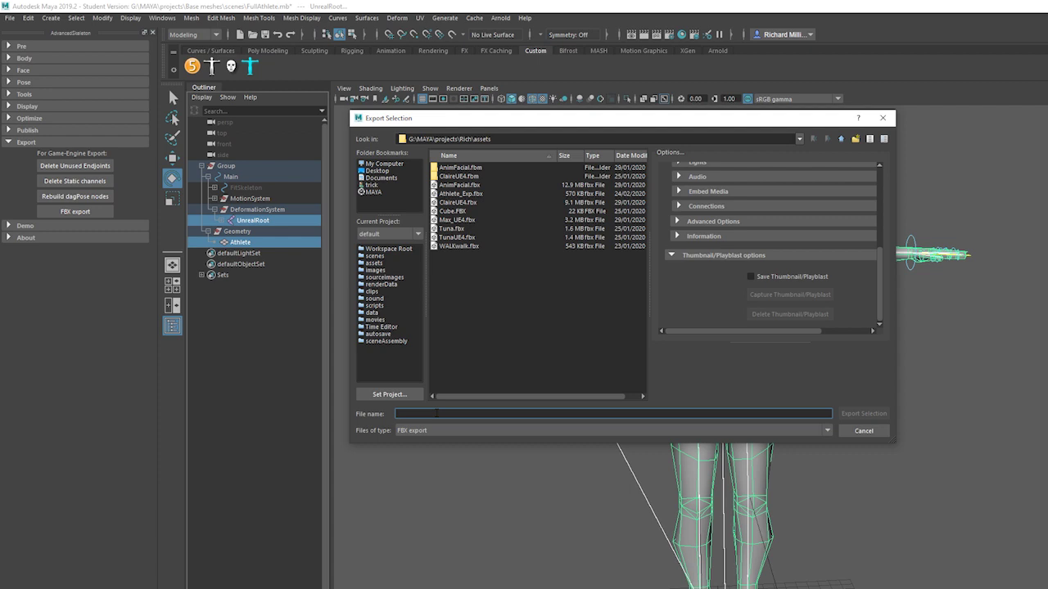
# Export the selection as Video_Exp FBX and dismiss the warnings report.
pyautogui.write('Video_Exp')
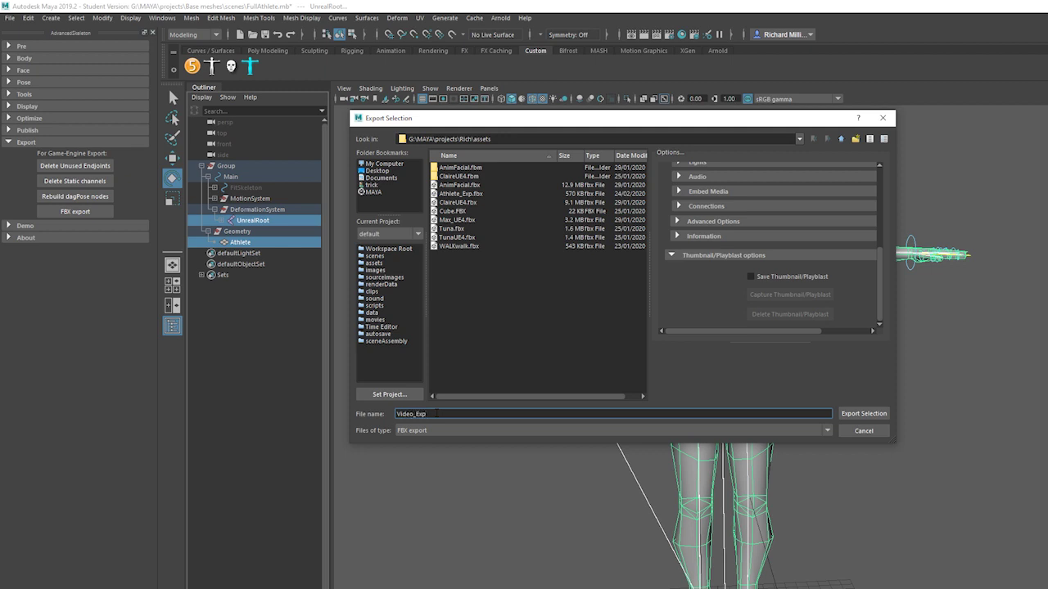
pyautogui.click(868, 412)
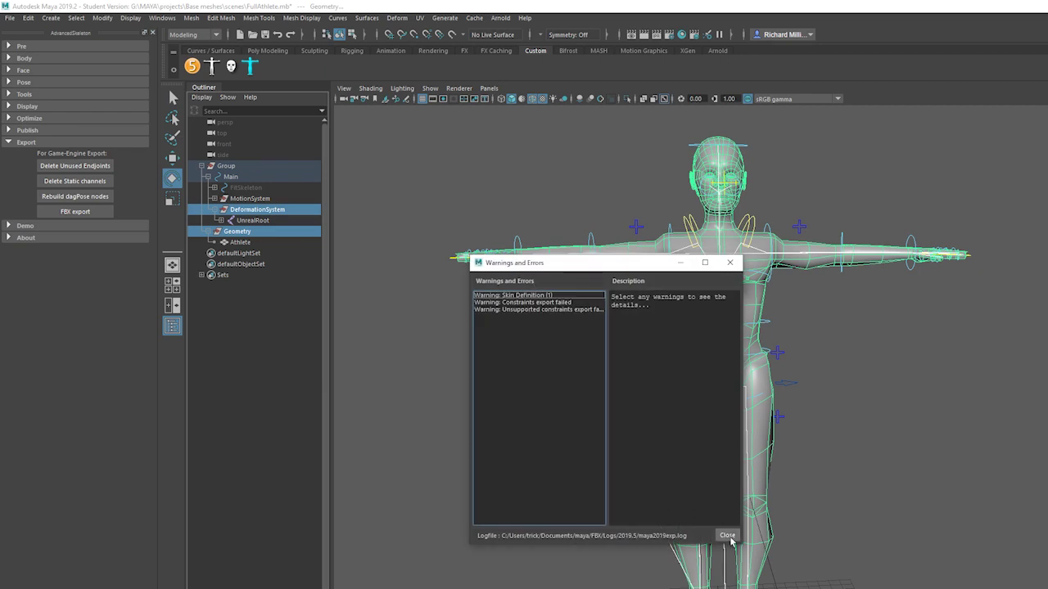
pyautogui.click(726, 535)
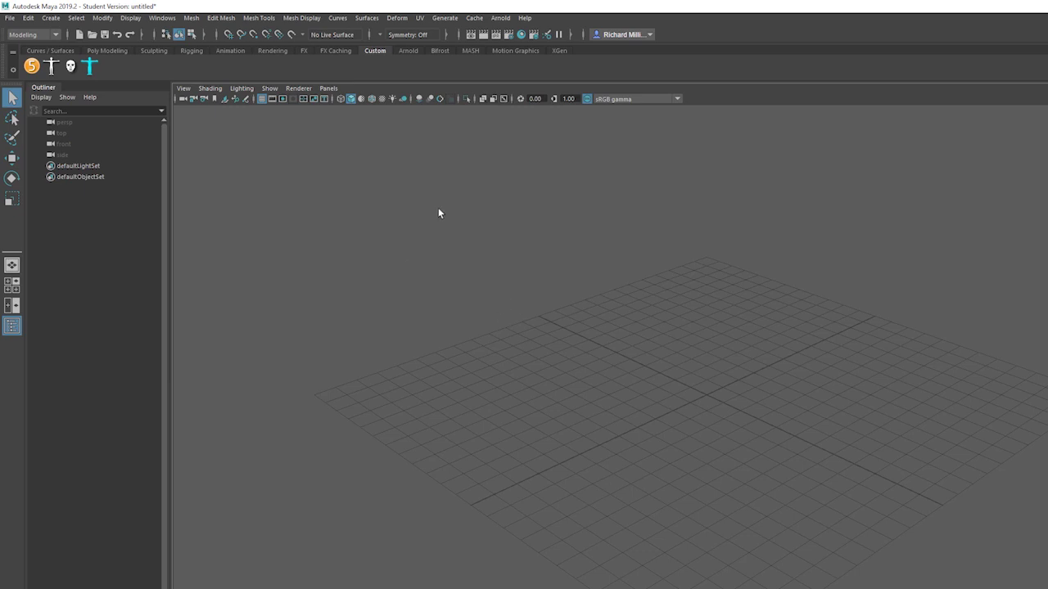
# Import Video_Exp.fbx into the empty scene and select the imported Group.
pyautogui.click(11, 18)
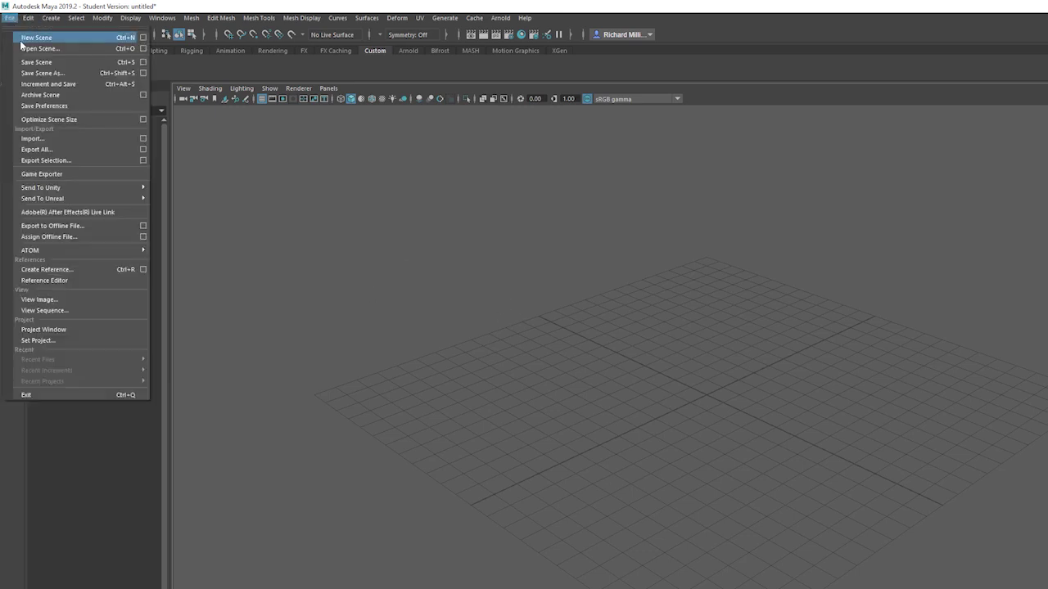
pyautogui.click(37, 139)
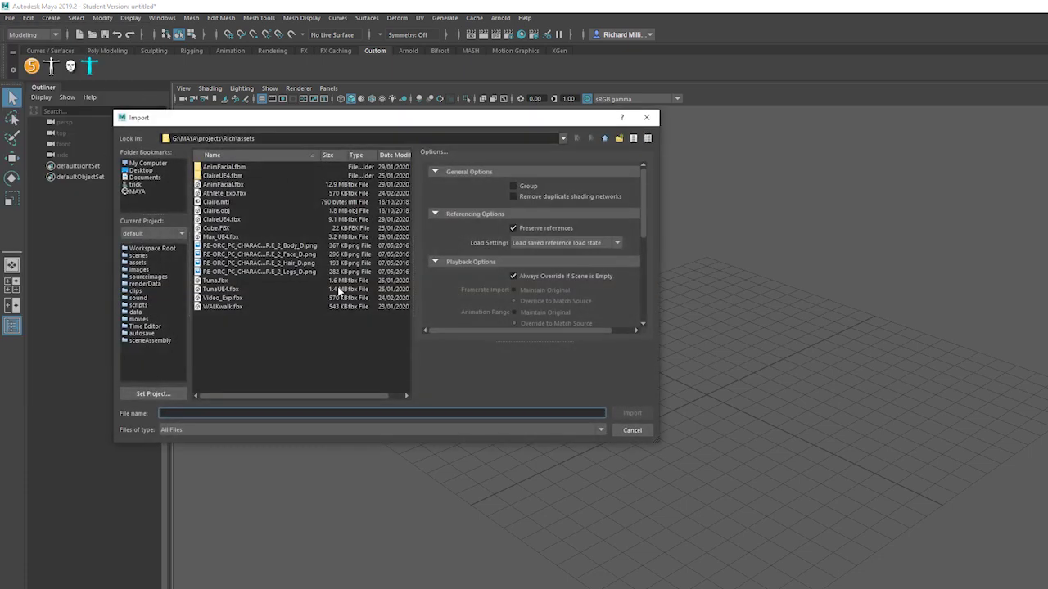
pyautogui.click(222, 298)
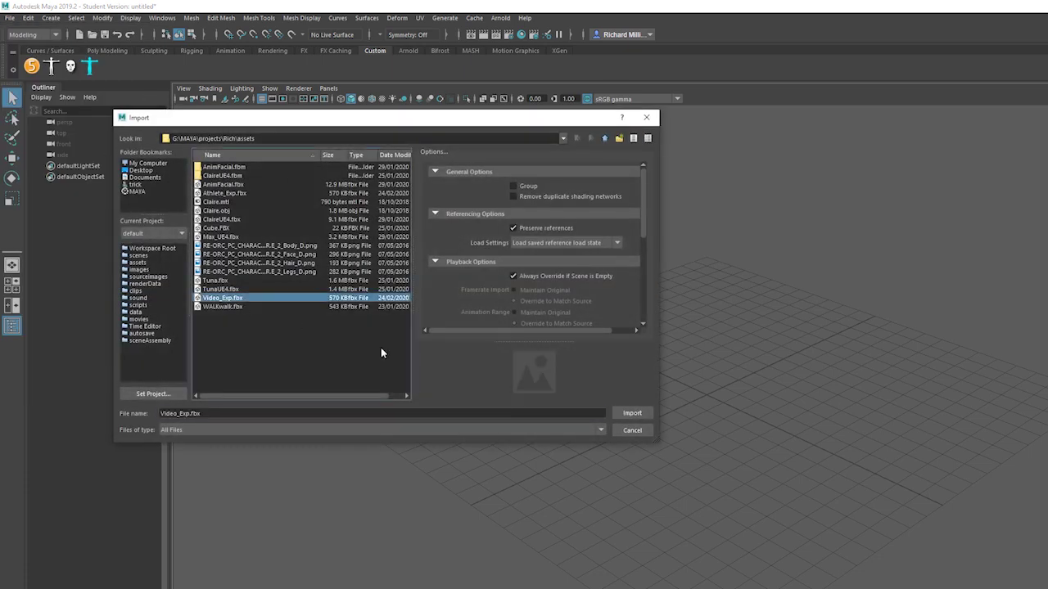
pyautogui.click(631, 414)
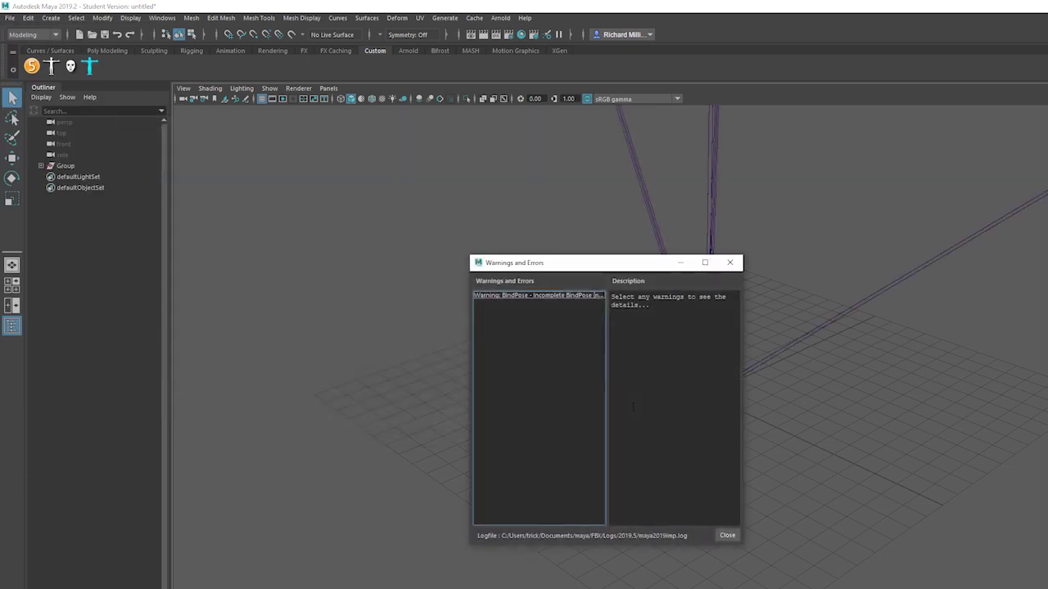
pyautogui.click(725, 535)
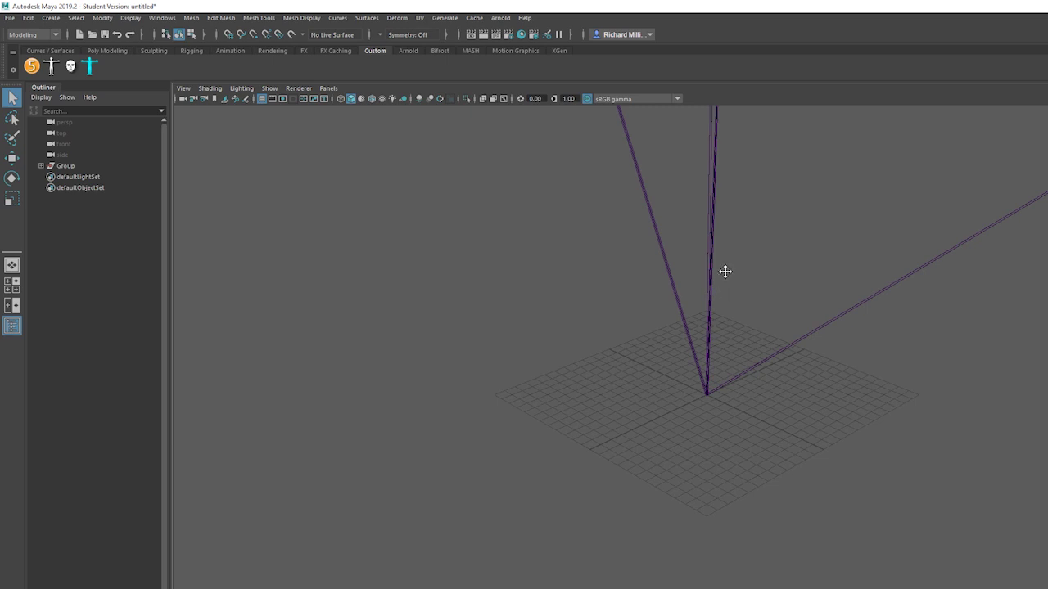
pyautogui.keyDown('alt'); pyautogui.moveTo(724, 271); pyautogui.dragTo(714, 324, button='middle'); pyautogui.keyUp('alt')
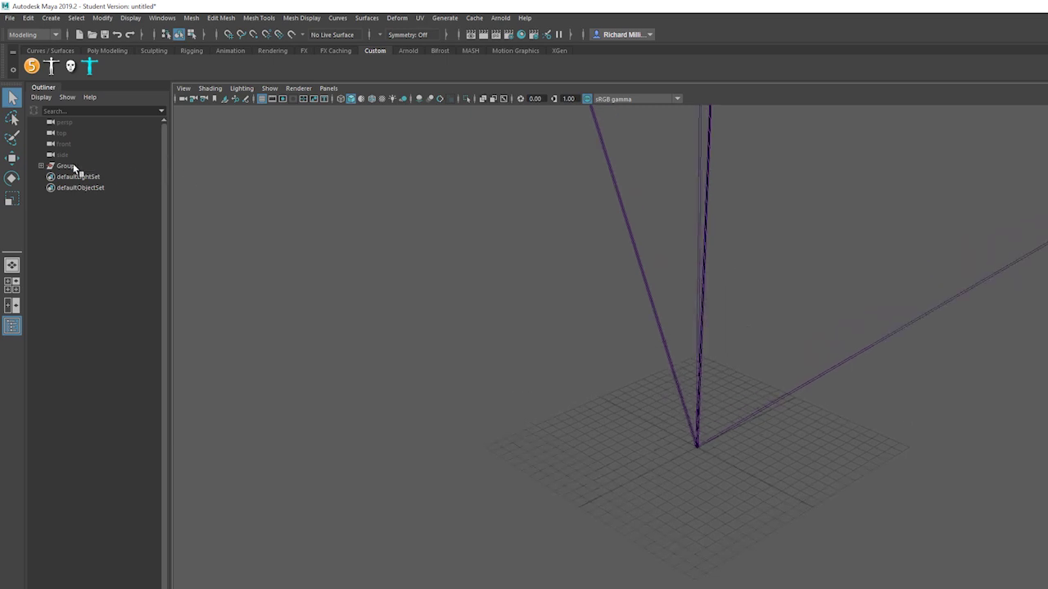
pyautogui.click(66, 166)
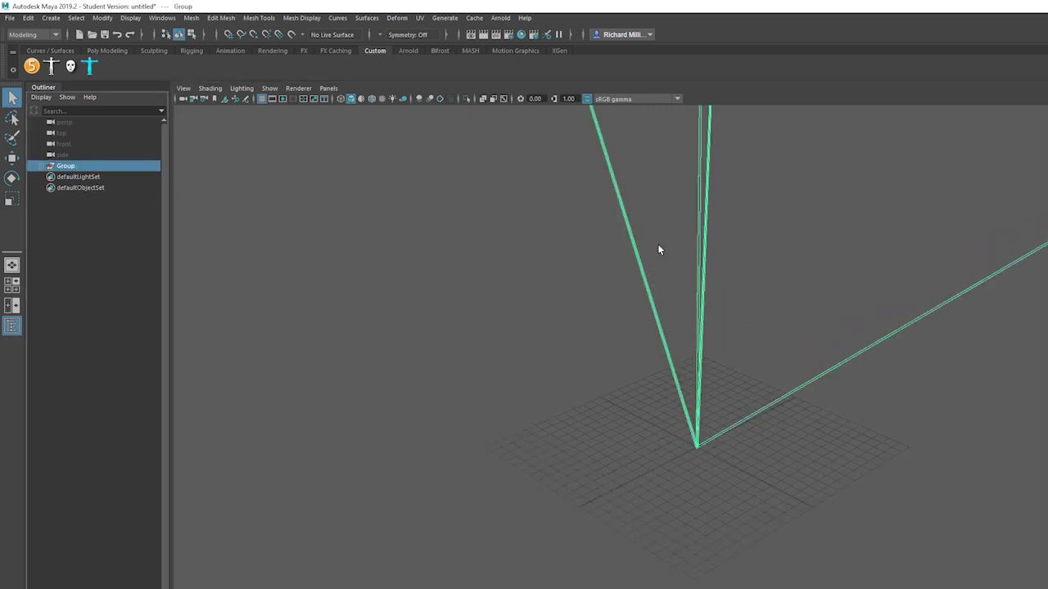
# Frame the character in front view and rotate Scapula_L to raise the left arm.
pyautogui.scroll(2, 653, 264)
pyautogui.scroll(1, 653, 264)
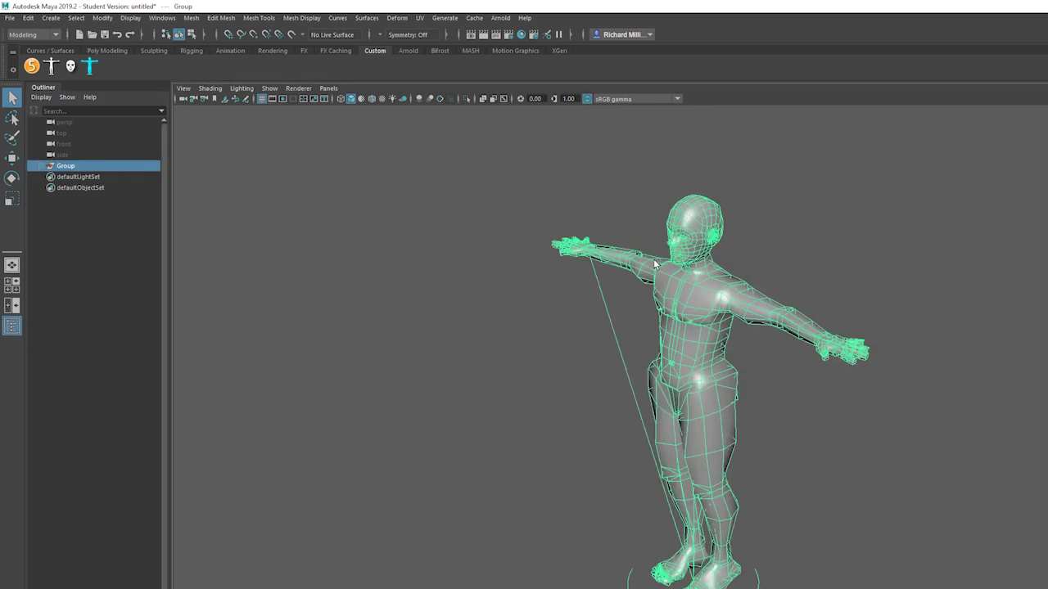
pyautogui.scroll(1, 653, 264)
pyautogui.scroll(1, 653, 264)
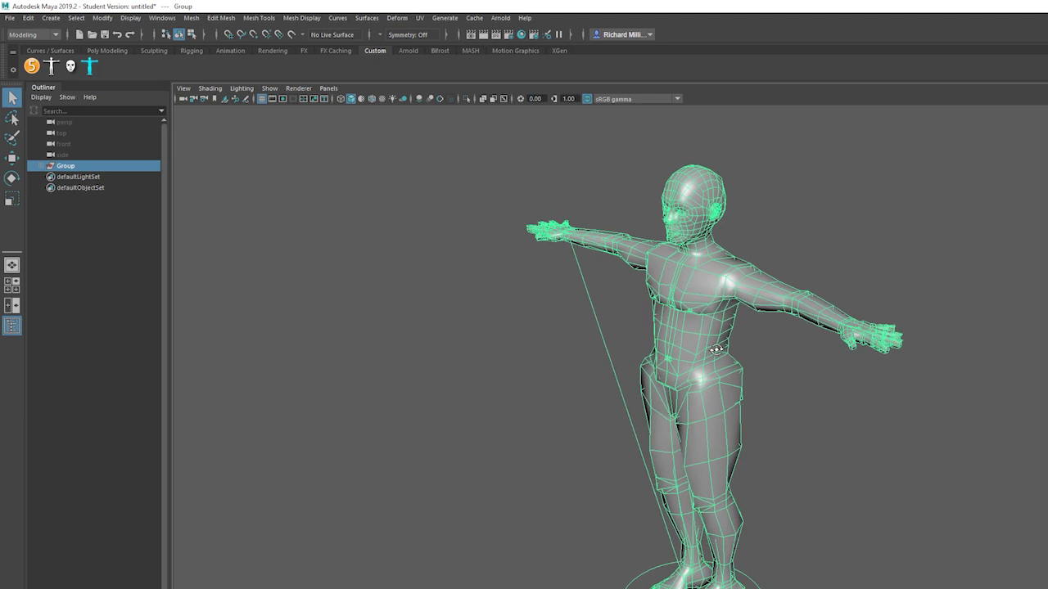
pyautogui.keyDown('alt'); pyautogui.moveTo(716, 350); pyautogui.dragTo(670, 329); pyautogui.keyUp('alt')
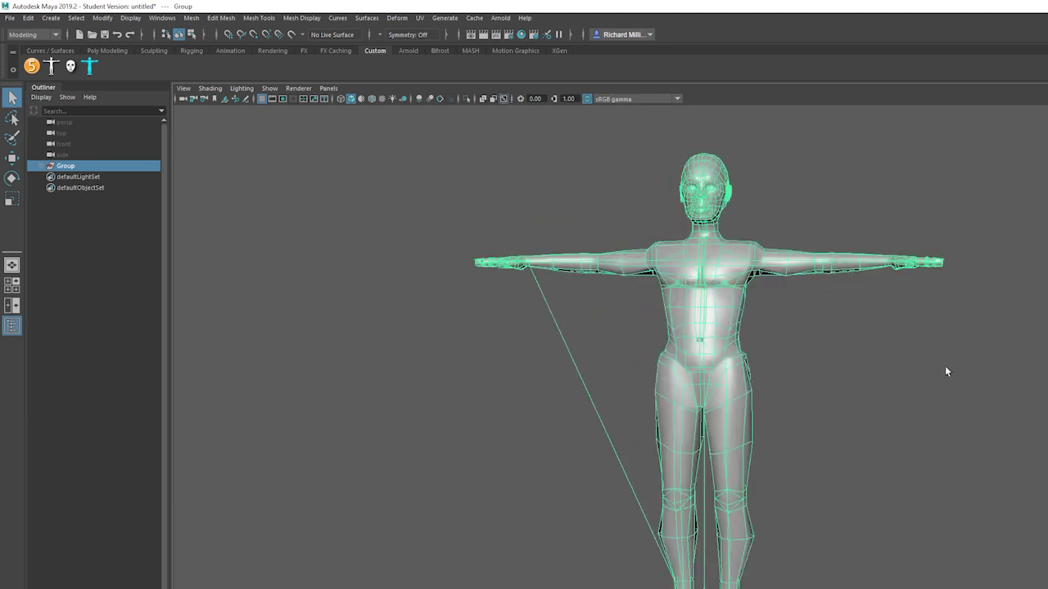
pyautogui.click(944, 366)
pyautogui.click(737, 257)
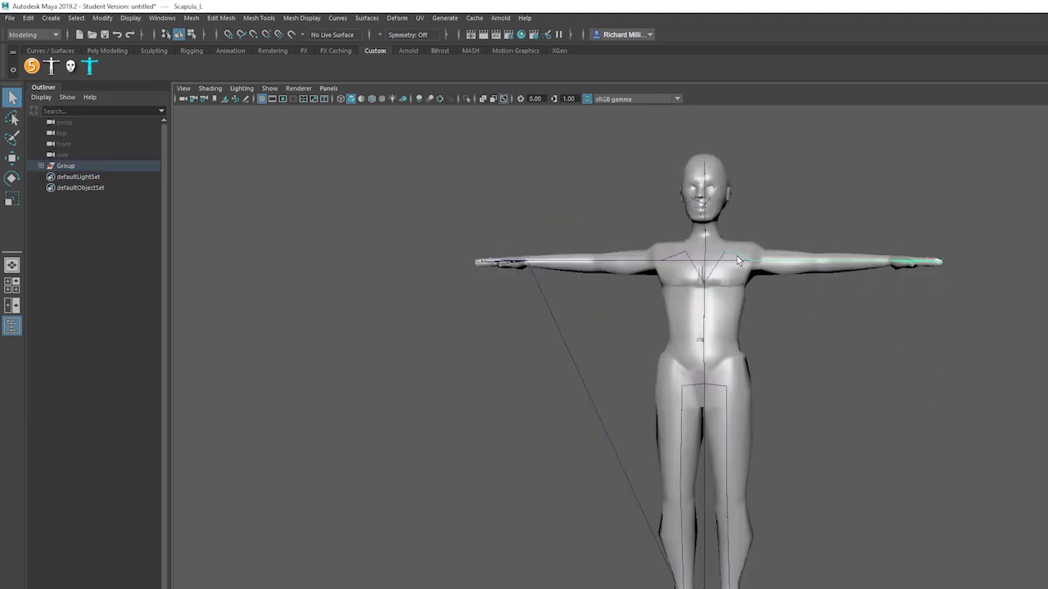
pyautogui.press('e')
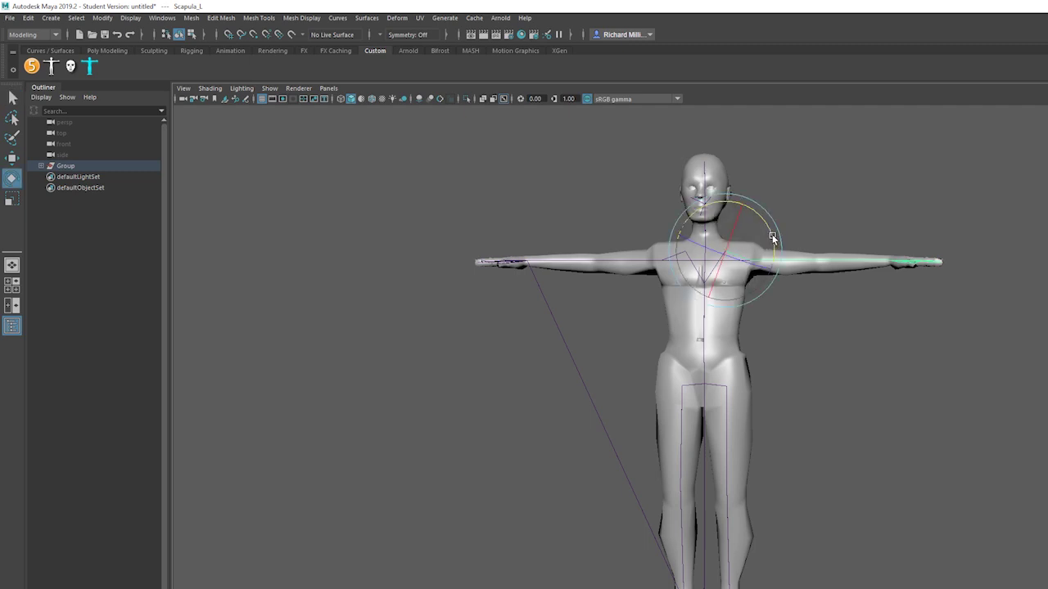
pyautogui.moveTo(772, 236)
pyautogui.mouseDown()
pyautogui.moveTo(765, 219)
pyautogui.moveTo(774, 236)
pyautogui.mouseUp()
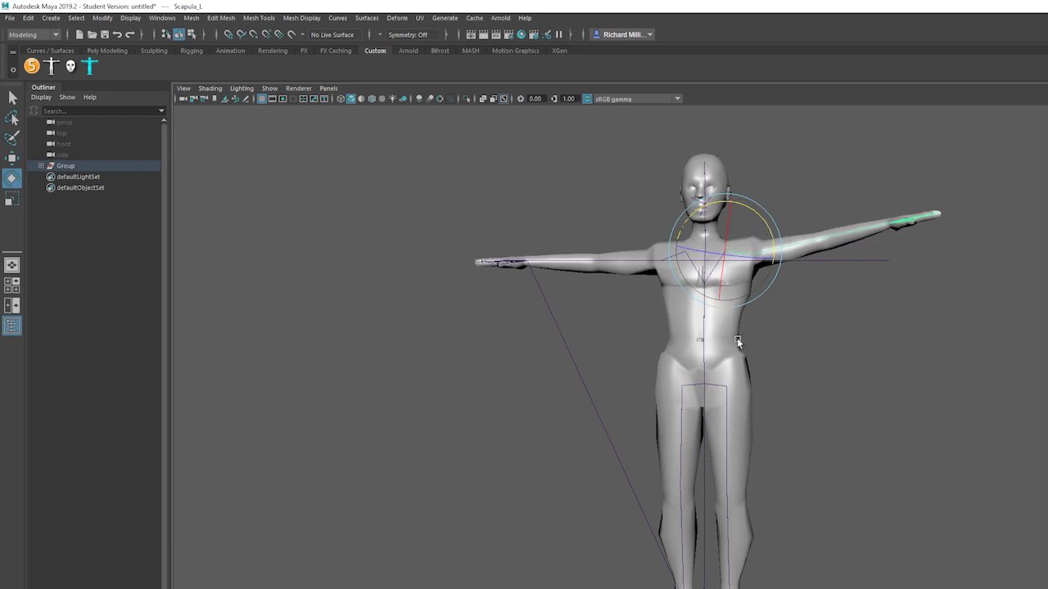
# Rotate Hip_L and Spine2_M to test leg and spine, then undo to T-pose.
pyautogui.click(727, 400)
pyautogui.moveTo(766, 367); pyautogui.dragTo(761, 369)
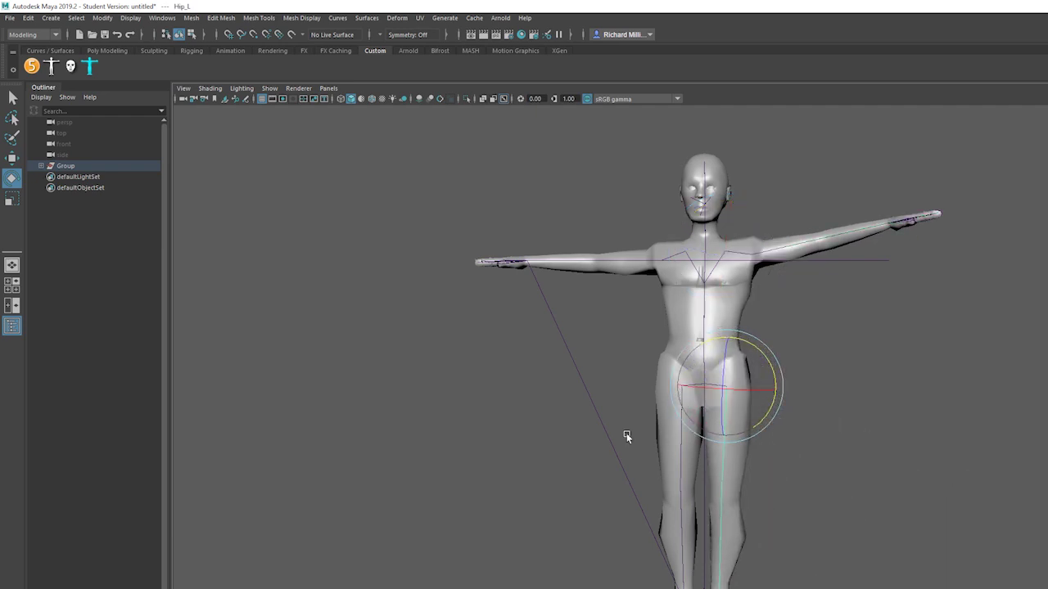
pyautogui.click(606, 331)
pyautogui.click(695, 306)
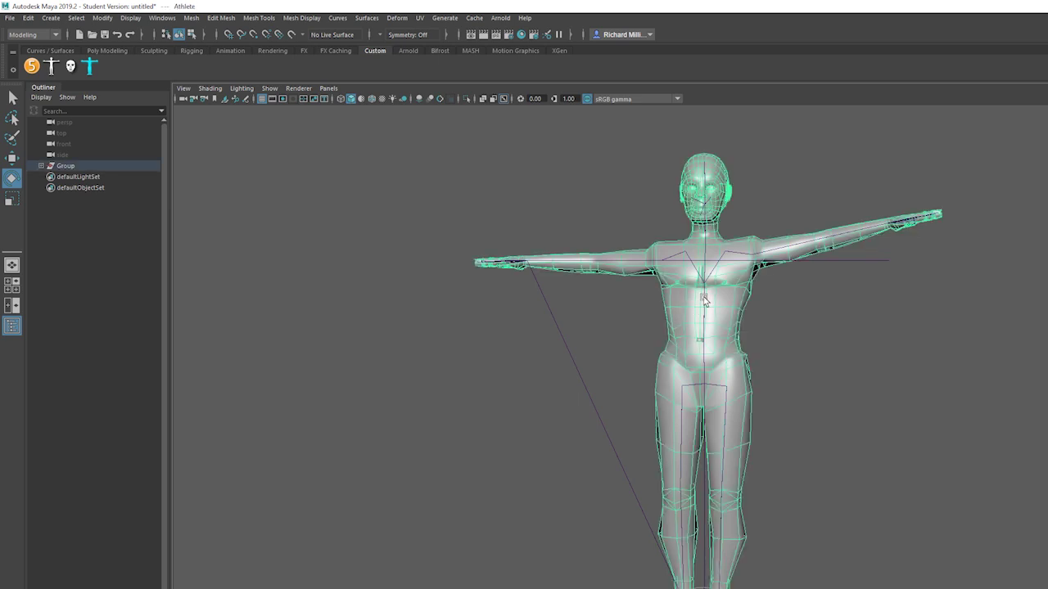
pyautogui.moveTo(711, 290)
pyautogui.mouseDown()
pyautogui.moveTo(739, 291)
pyautogui.moveTo(740, 314)
pyautogui.mouseUp()
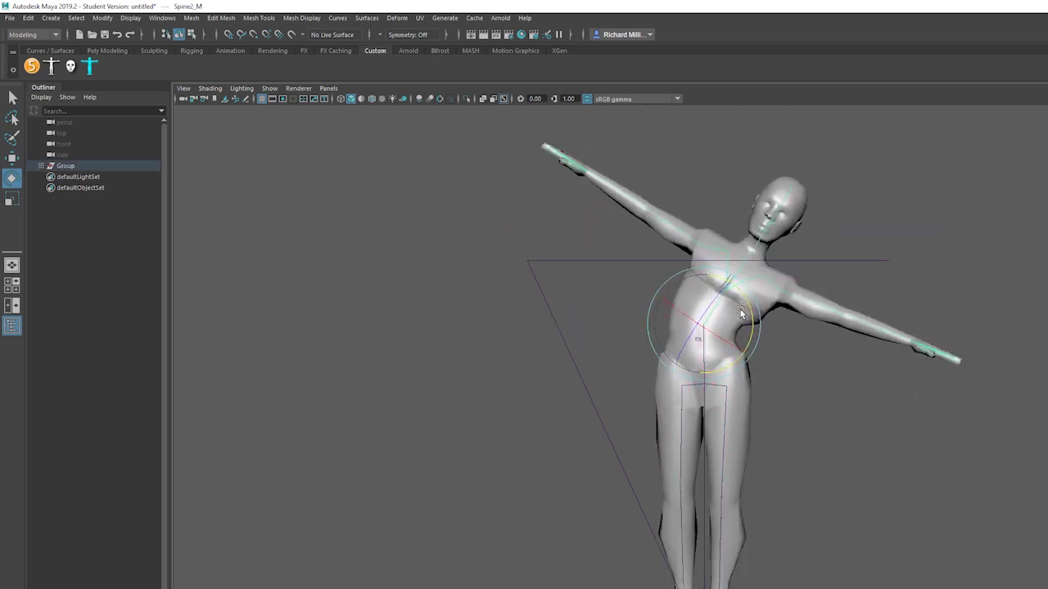
pyautogui.hotkey('ctrl', 'z')
# Check UnrealRoot and Athlete in the imported Group, then select ik_hand_root and deselect.
pyautogui.click(41, 166)
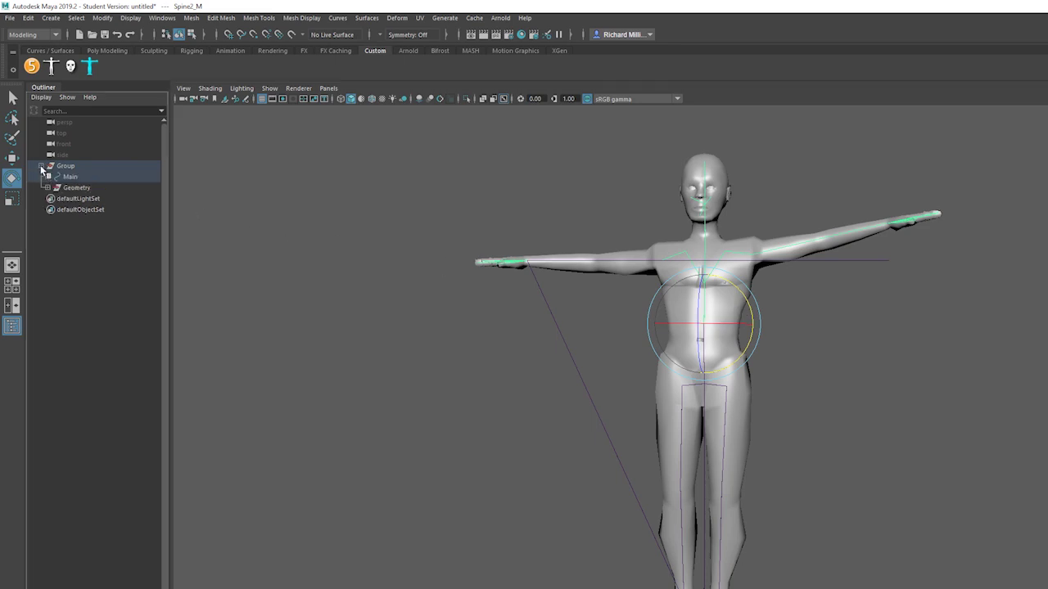
pyautogui.click(47, 177)
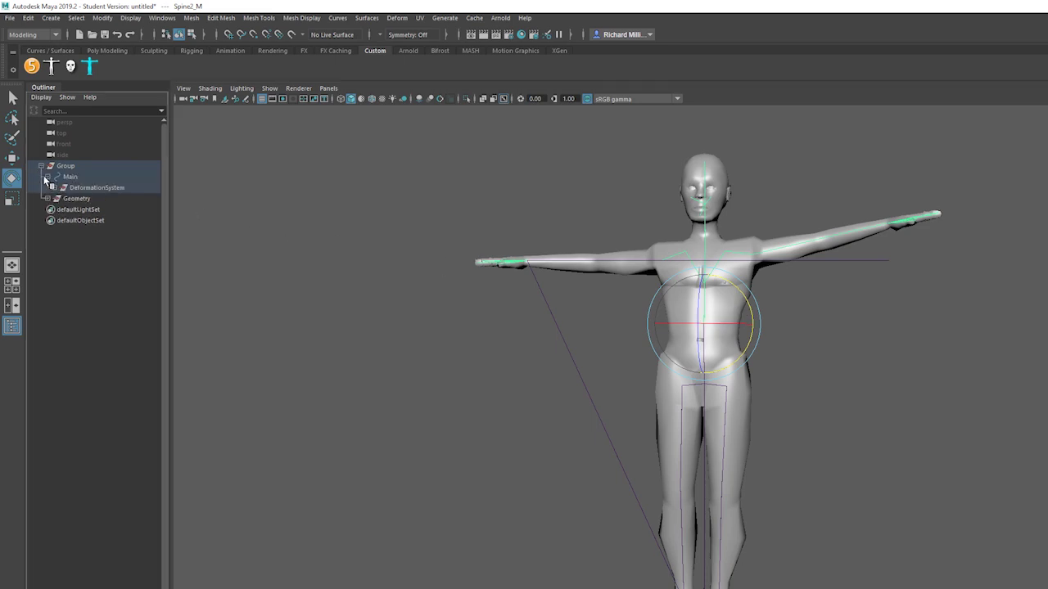
pyautogui.click(53, 188)
pyautogui.click(89, 199)
pyautogui.click(46, 209)
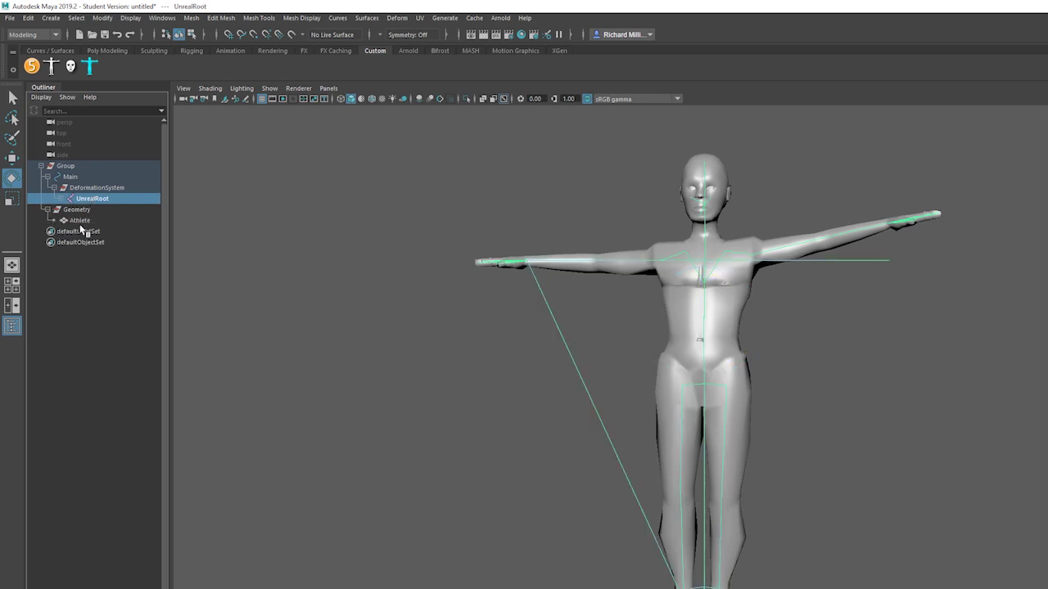
pyautogui.click(82, 221)
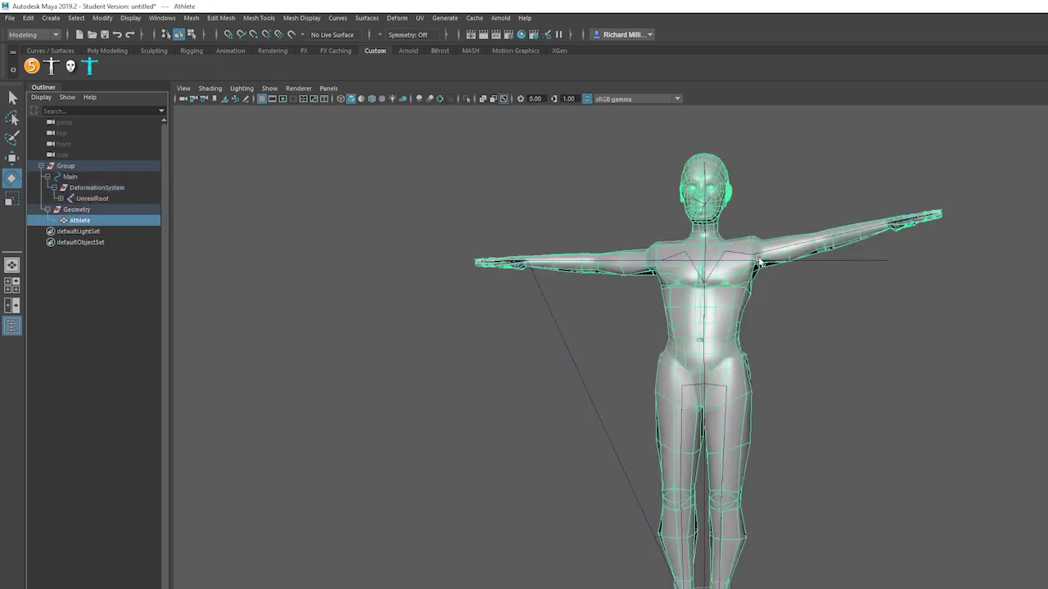
pyautogui.moveTo(595, 385); pyautogui.dragTo(490, 475)
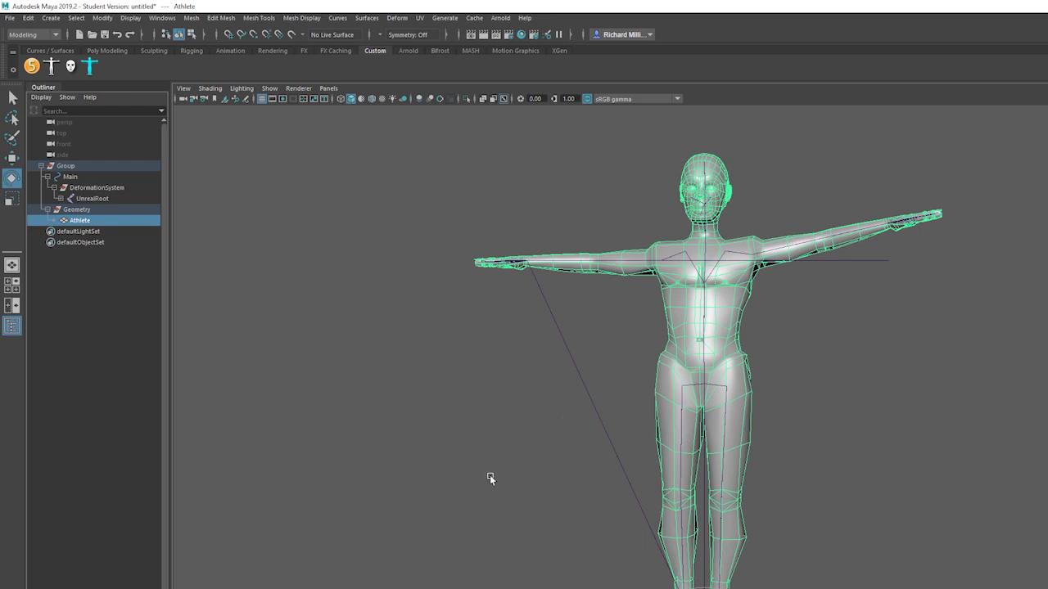
pyautogui.click(499, 365)
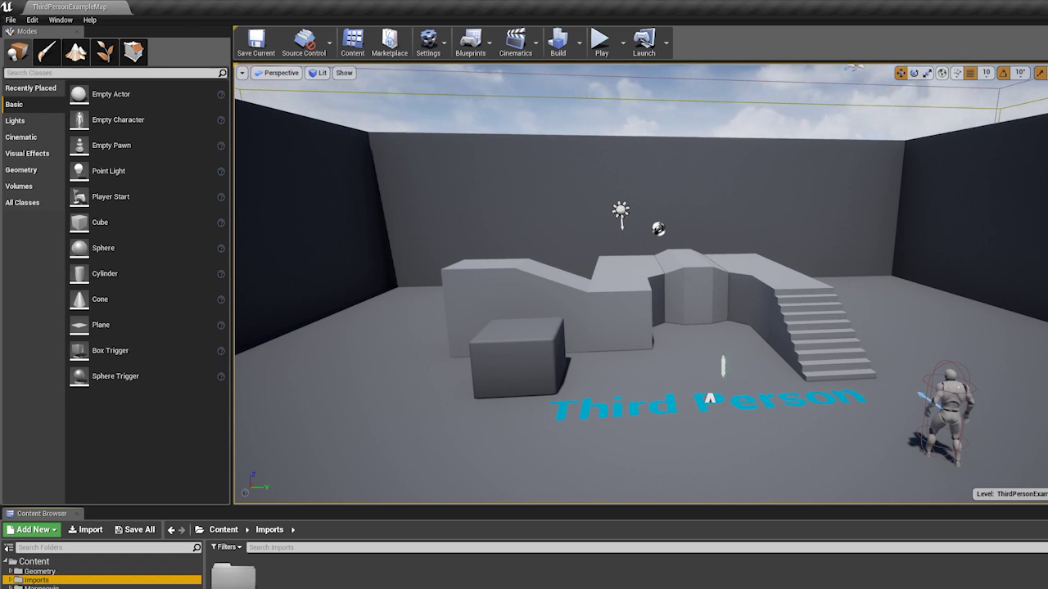
# Add a new folder named Skelemesh inside Content and open it in the Content Browser.
pyautogui.click(37, 562)
pyautogui.rightClick(45, 563)
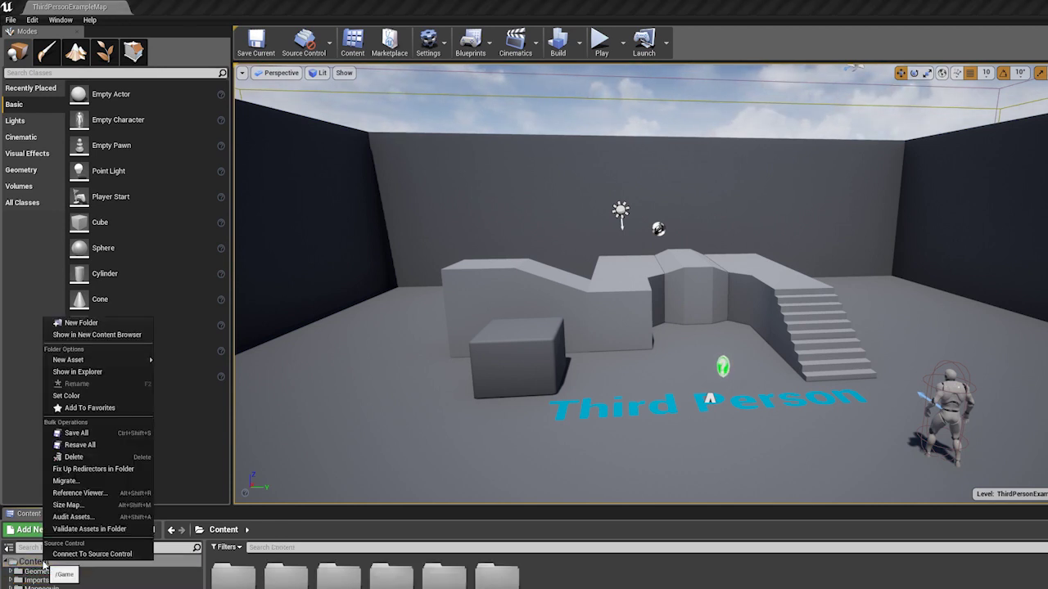
pyautogui.click(593, 573)
pyautogui.rightClick(592, 572)
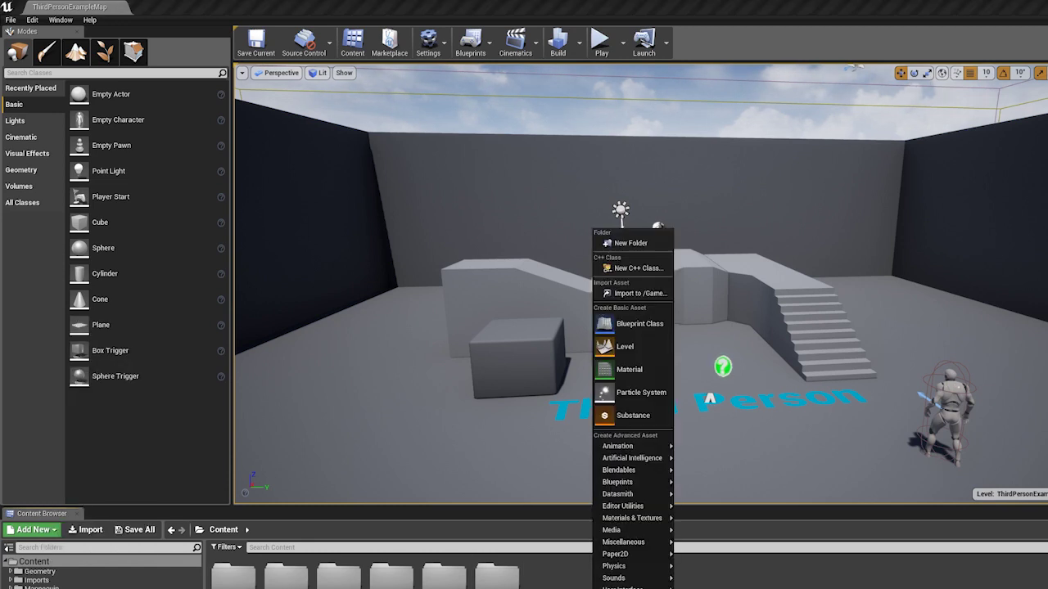
pyautogui.click(629, 243)
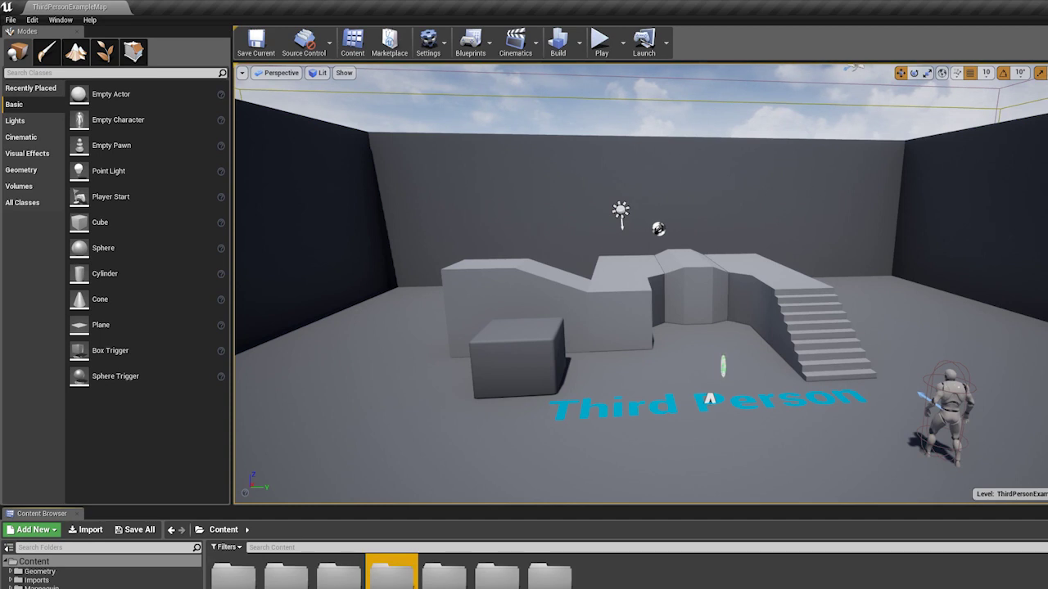
pyautogui.doubleClick(391, 580)
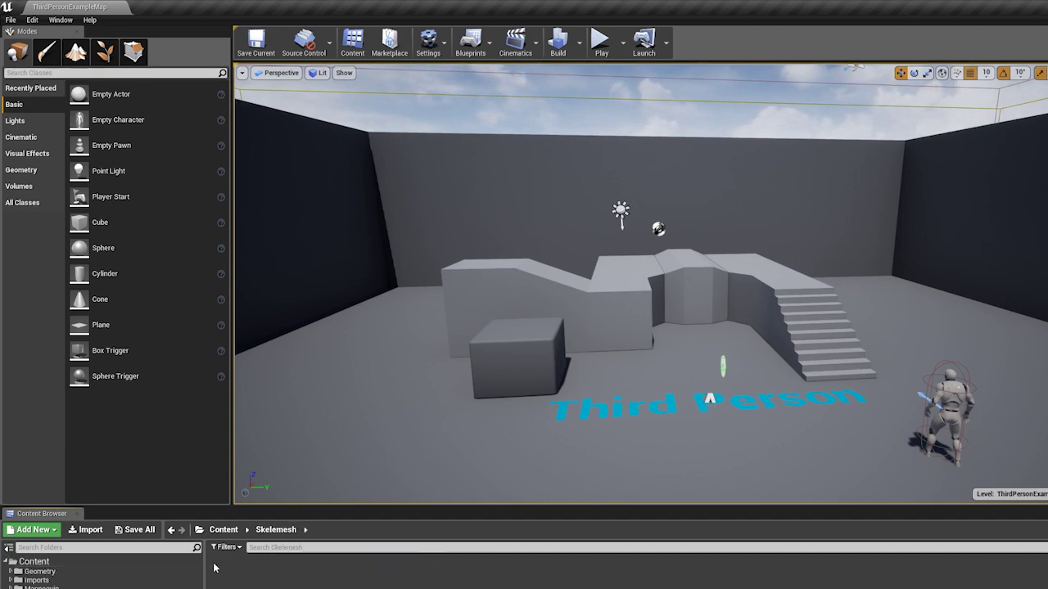
pyautogui.rightClick(236, 579)
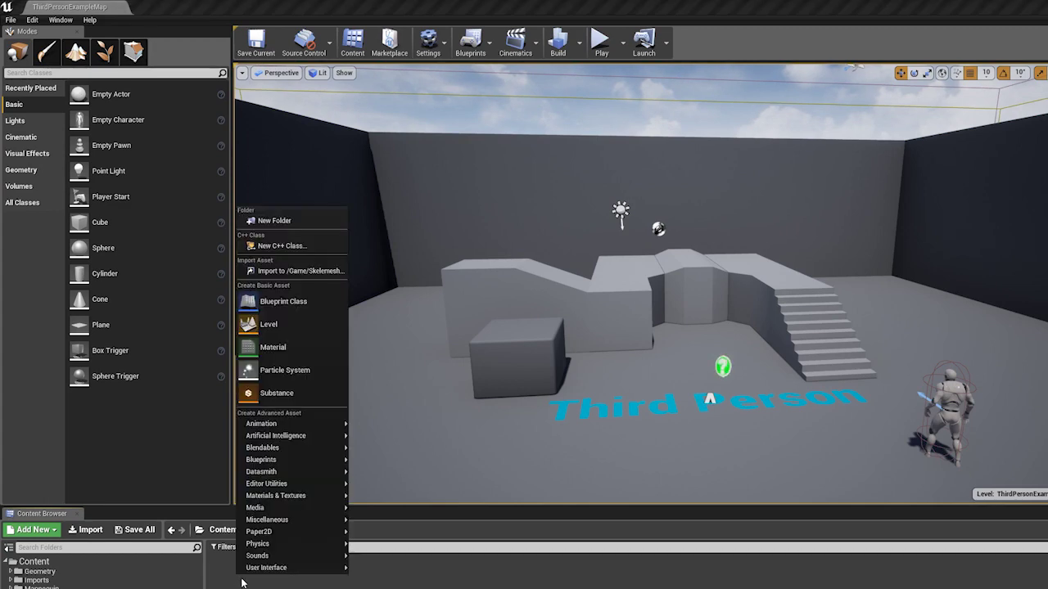
# Import Video_Exp from G:/MAYA/projects/Rich/assets into /Game/Skelemesh.
pyautogui.click(324, 271)
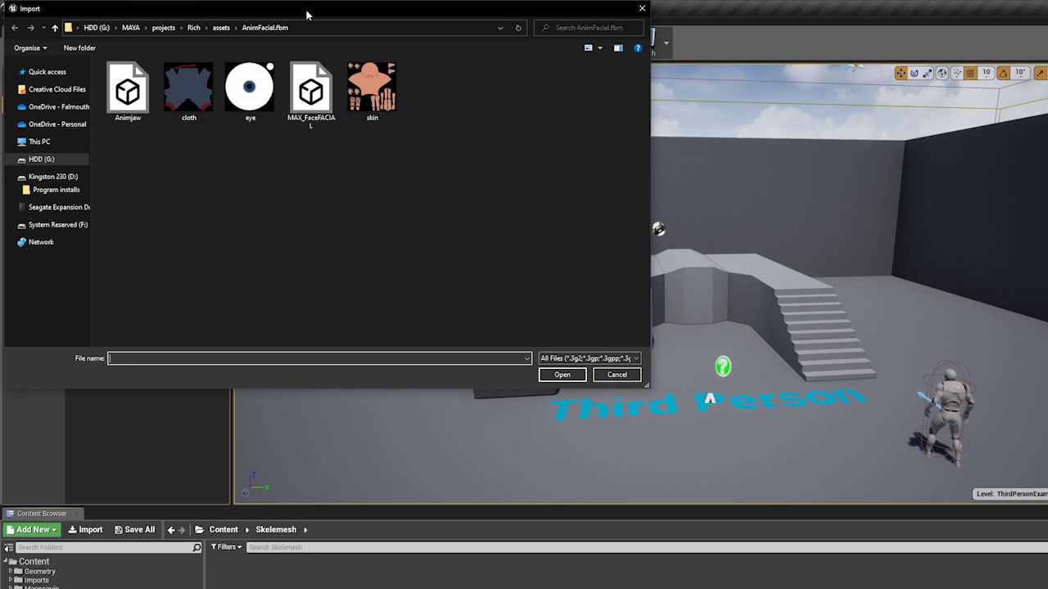
pyautogui.moveTo(309, 14); pyautogui.dragTo(593, 301)
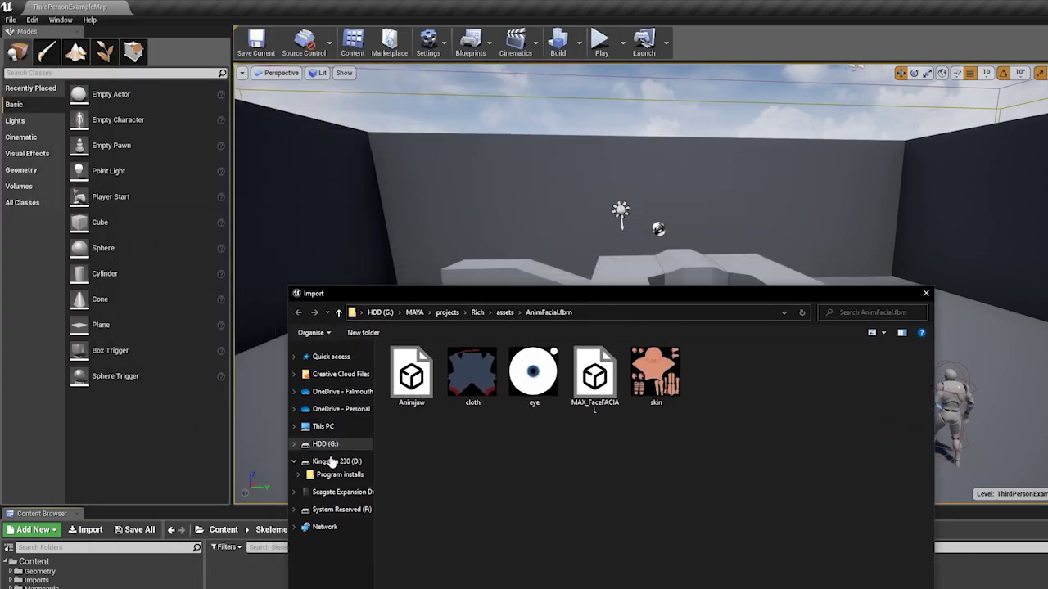
pyautogui.click(325, 446)
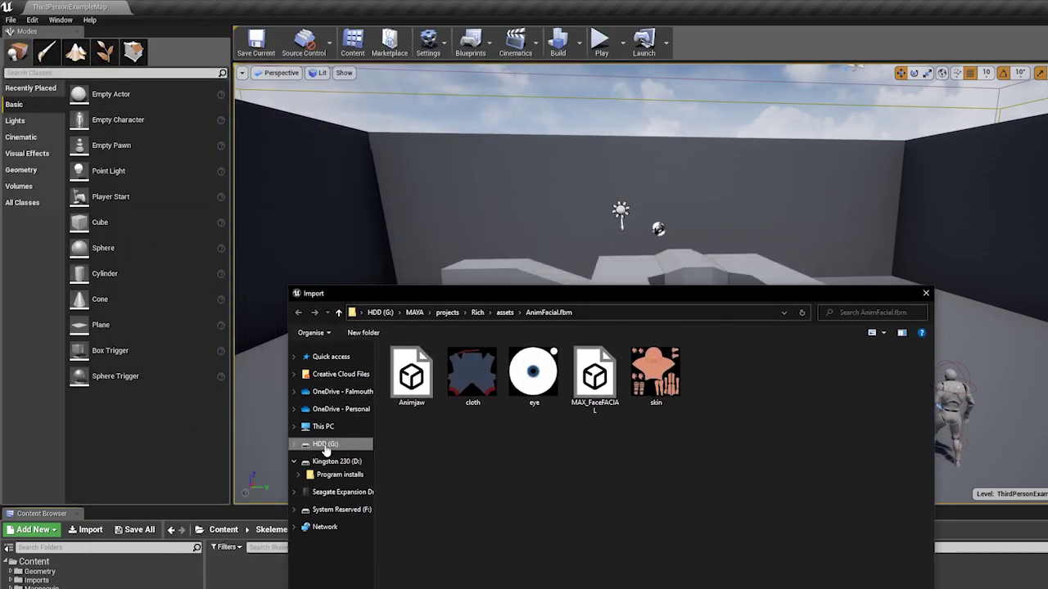
pyautogui.doubleClick(405, 410)
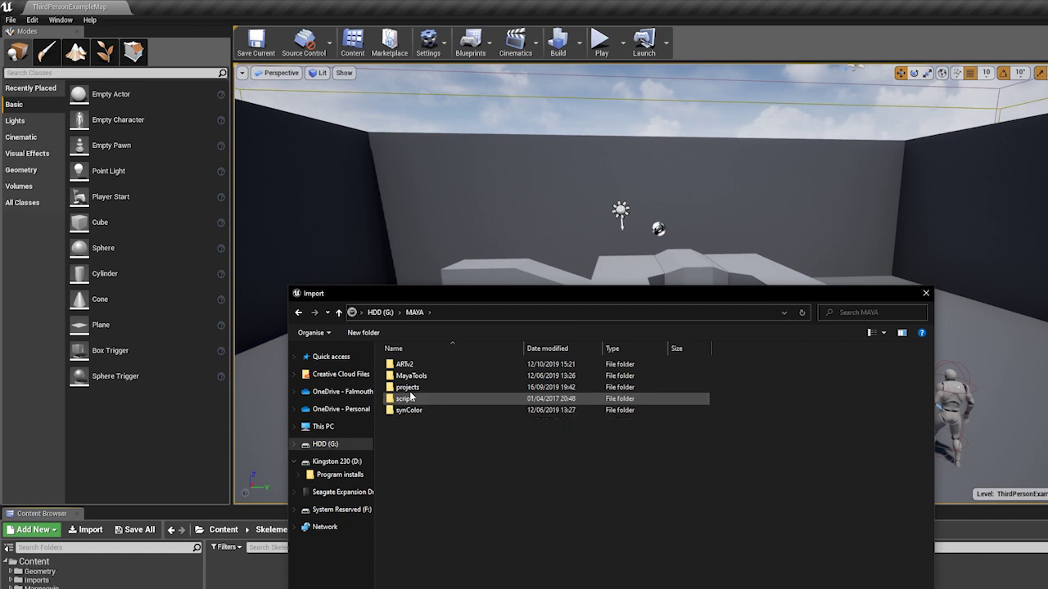
pyautogui.doubleClick(409, 390)
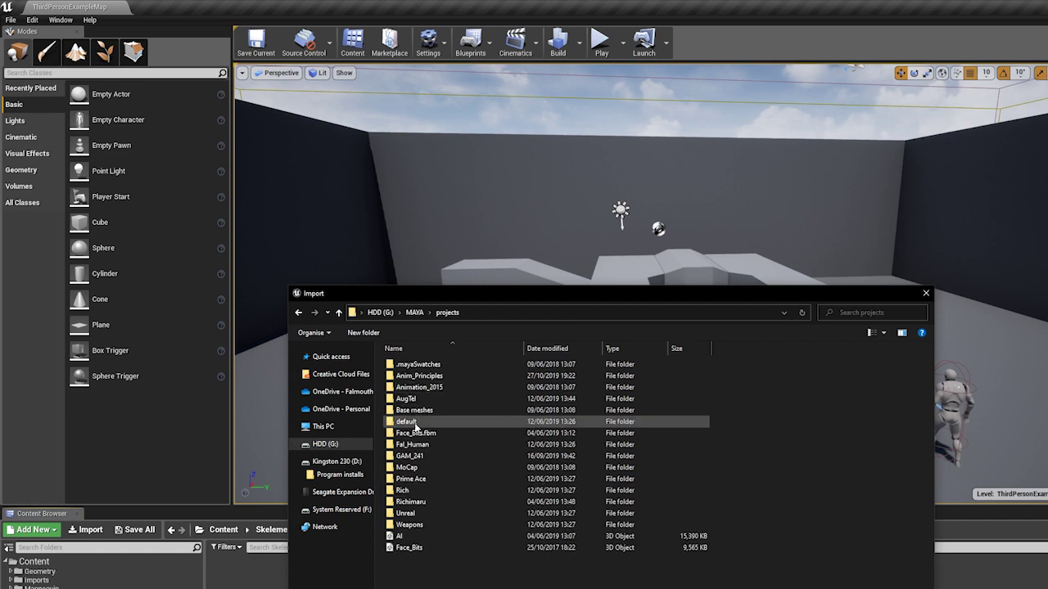
pyautogui.doubleClick(407, 494)
pyautogui.doubleClick(404, 364)
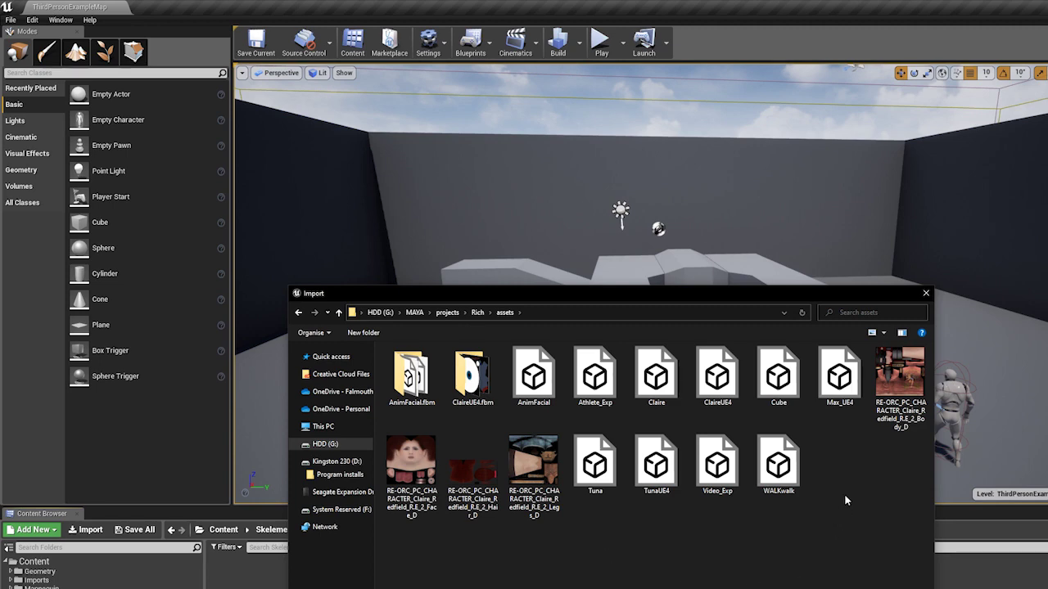
pyautogui.click(710, 464)
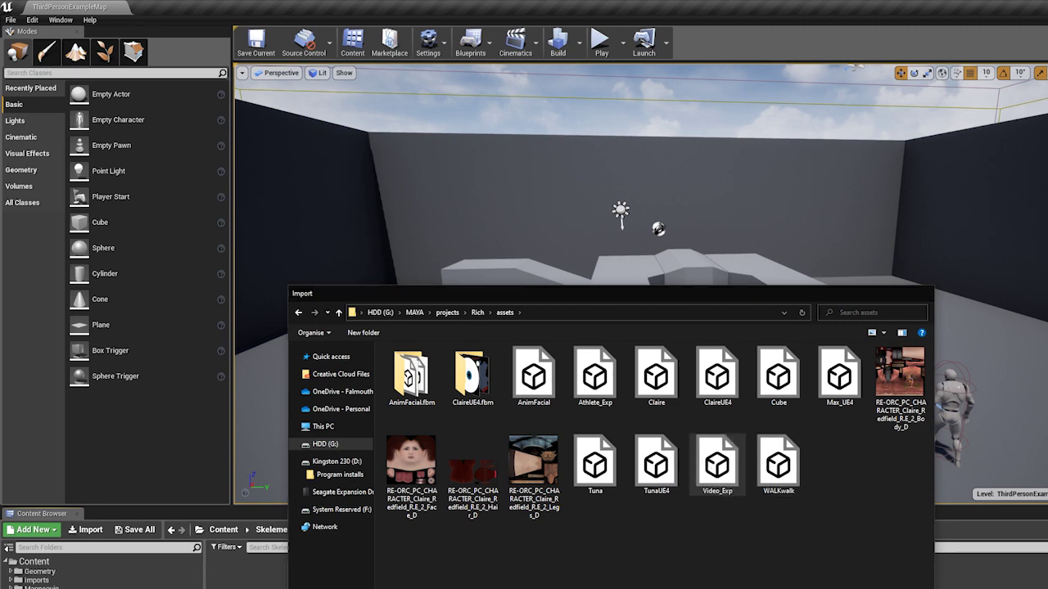
pyautogui.press('Return')
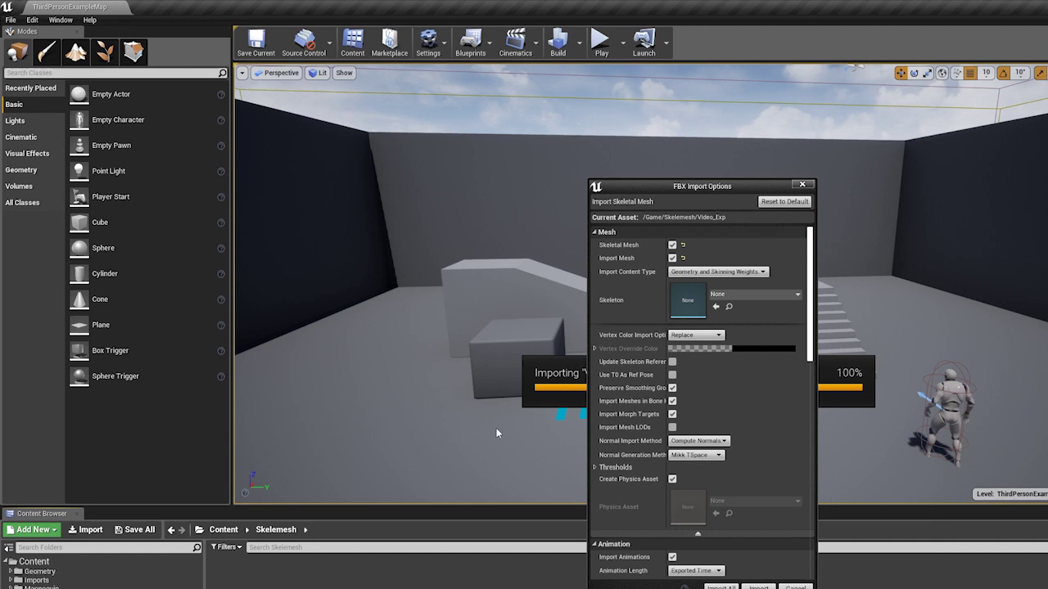
# Import Video_Exp with Skeleton left as None, then dismiss the import warnings log.
pyautogui.click(798, 293)
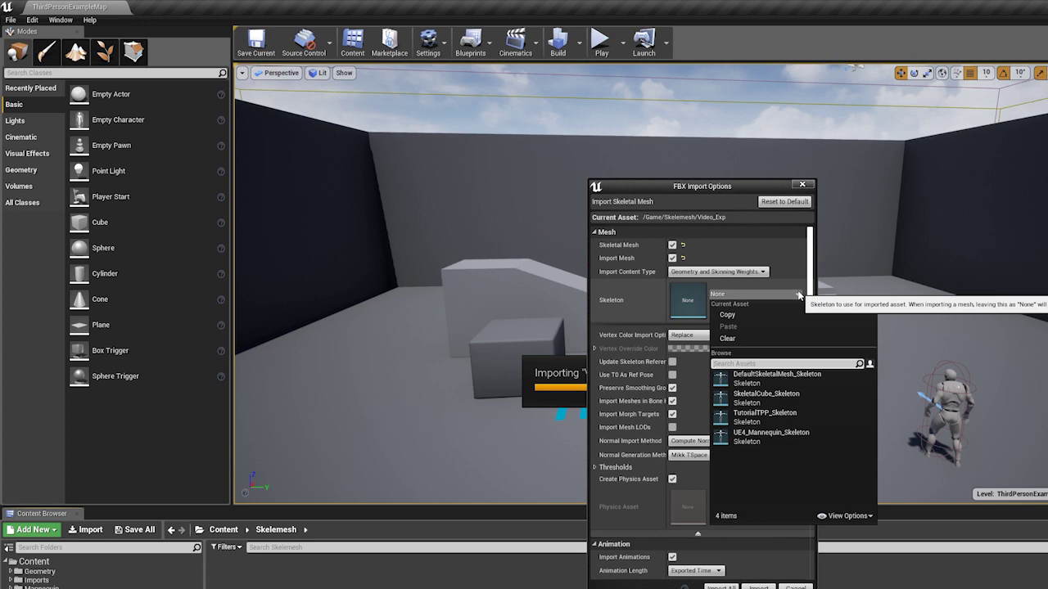
pyautogui.click(797, 295)
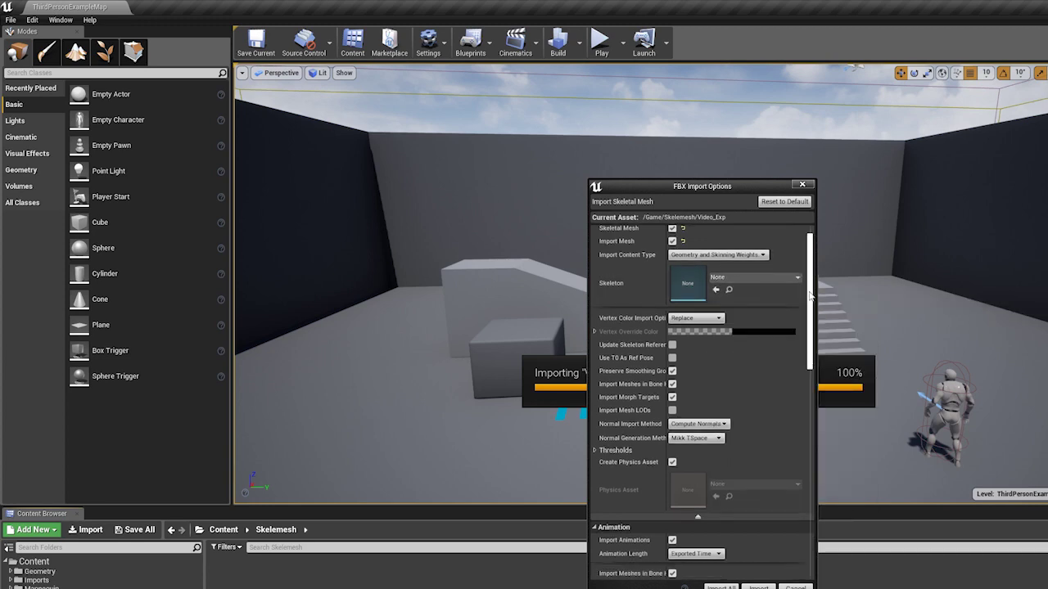
pyautogui.scroll(-10, 798, 507)
pyautogui.click(721, 587)
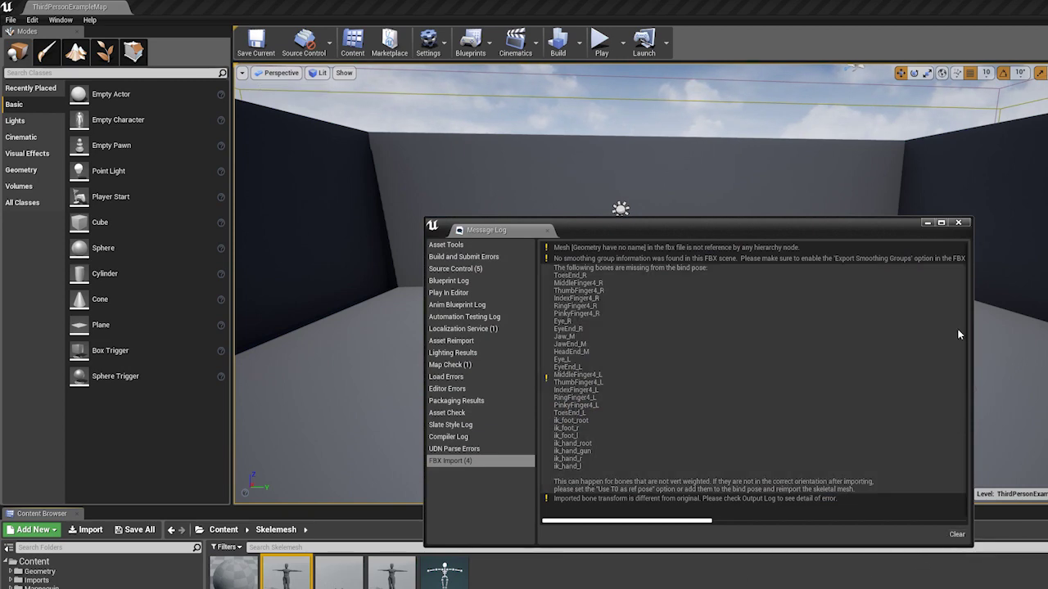
pyautogui.click(958, 223)
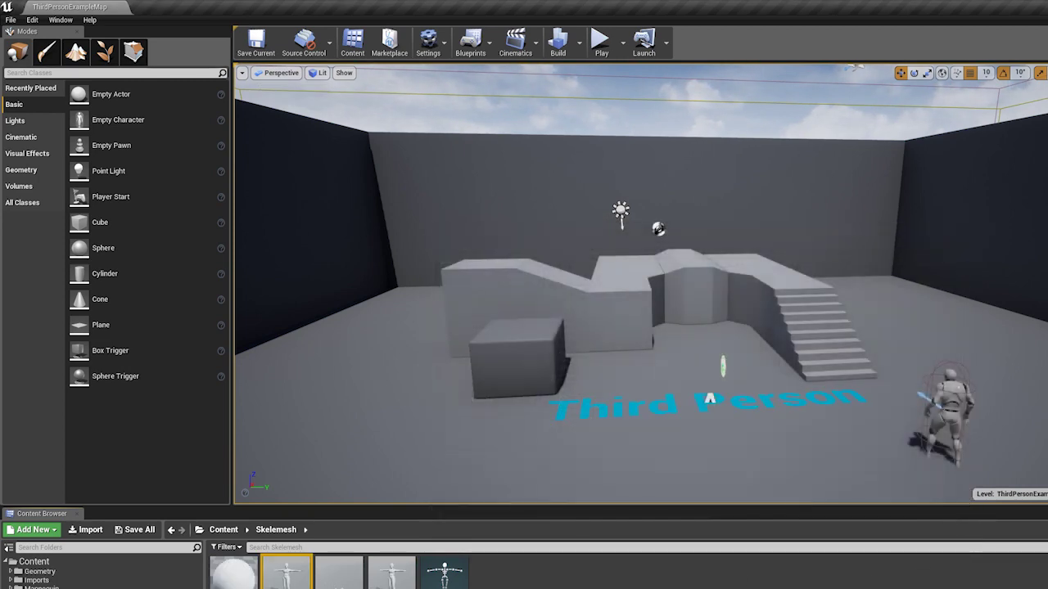
# Open Video_Exp_Athlete in the skeleton editor and rotate the Knee_R bone to check the skinning.
pyautogui.doubleClick(296, 569)
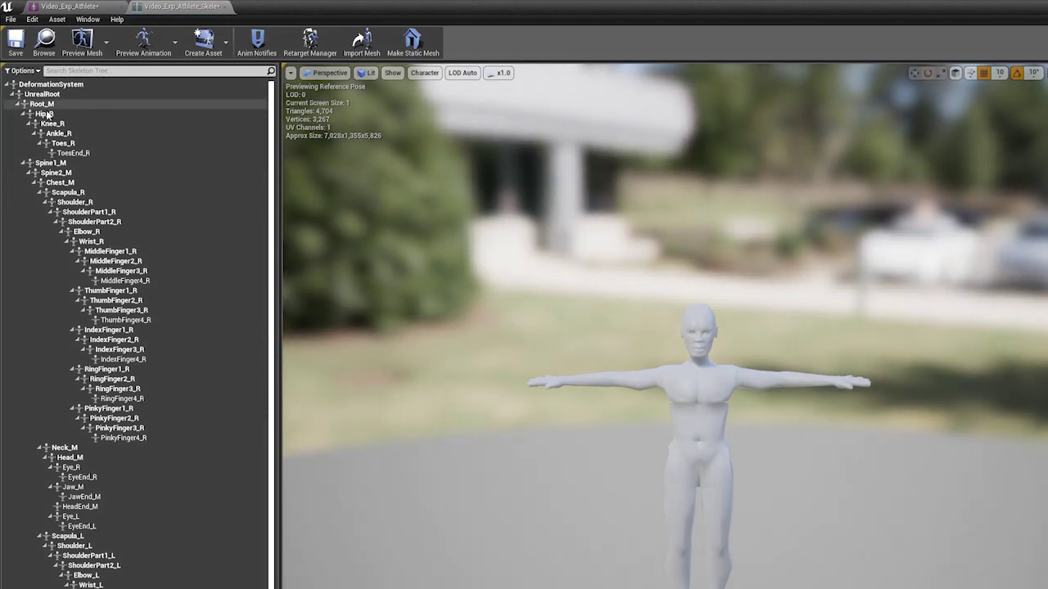
pyautogui.click(53, 124)
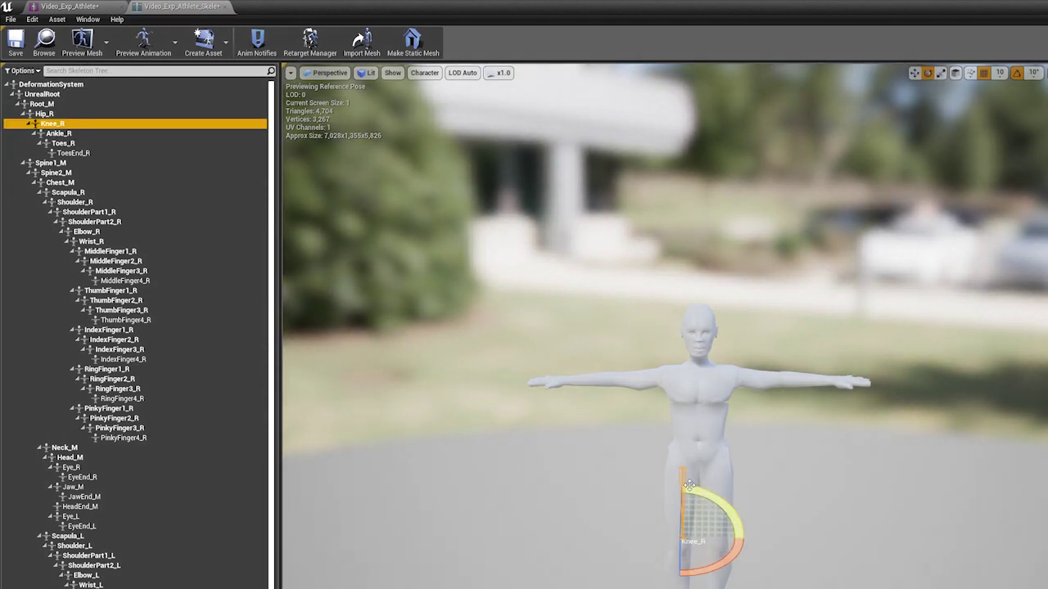
pyautogui.moveTo(771, 538)
pyautogui.keyDown('alt'); pyautogui.mouseDown()
pyautogui.moveTo(655, 538)
pyautogui.moveTo(622, 559)
pyautogui.moveTo(646, 524)
pyautogui.moveTo(749, 577)
pyautogui.moveTo(786, 573)
pyautogui.mouseUp(); pyautogui.keyUp('alt')
pyautogui.moveTo(573, 328); pyautogui.dragTo(409, 328)
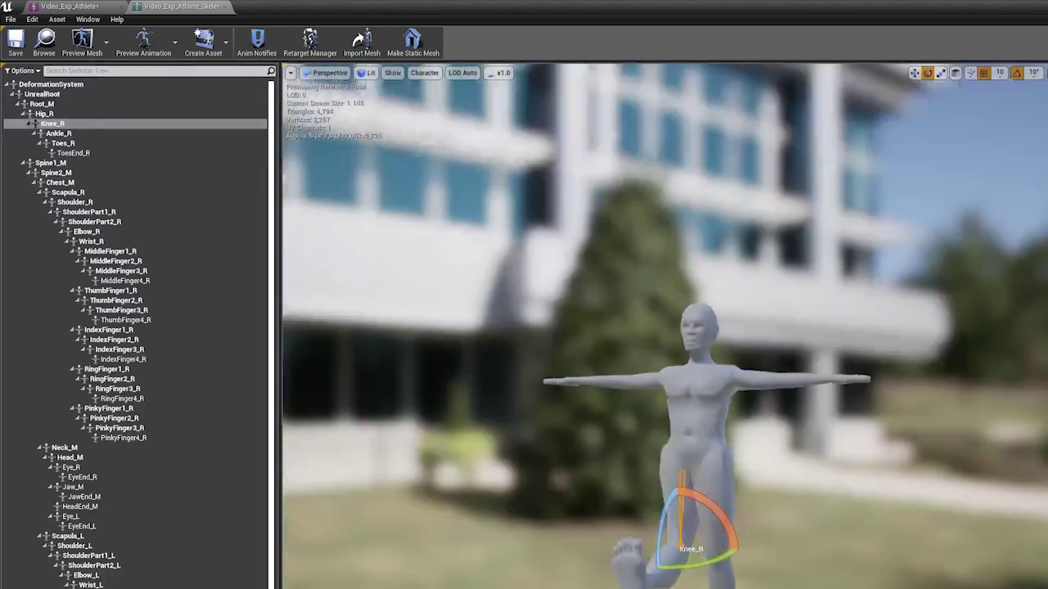
pyautogui.moveTo(814, 362); pyautogui.dragTo(814, 363)
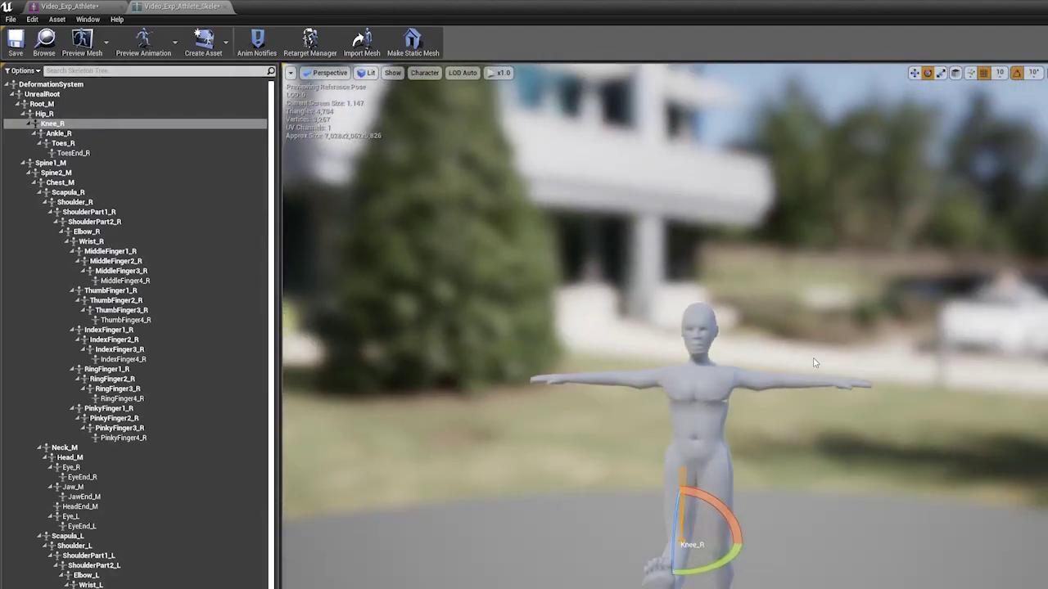